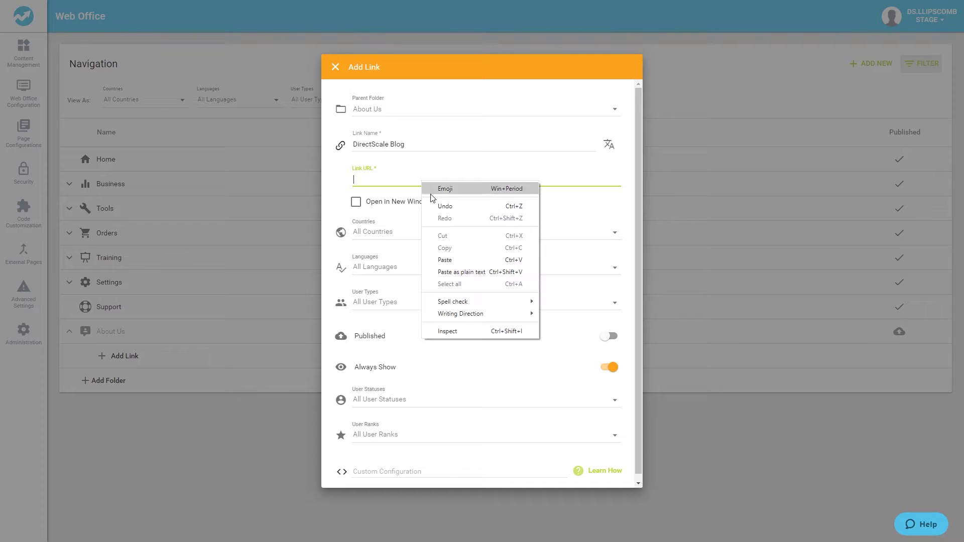
# Paste the copied web address as the URL of the DirectScale Blog link in the About Us folder
pyautogui.click(451, 259)
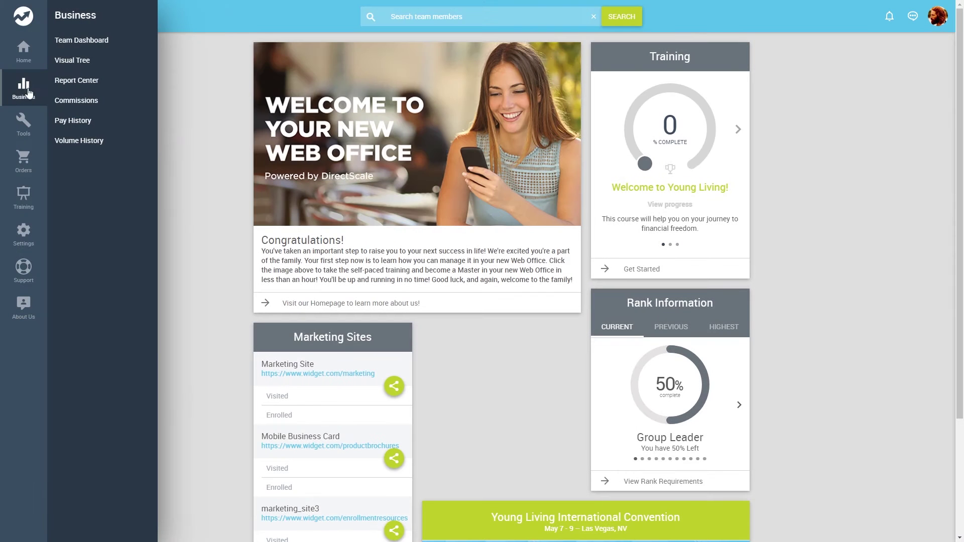
# Look through the Team Dashboard, Documents & Media and Training Courses pages of the Web Office, and return to its home page
pyautogui.click(88, 45)
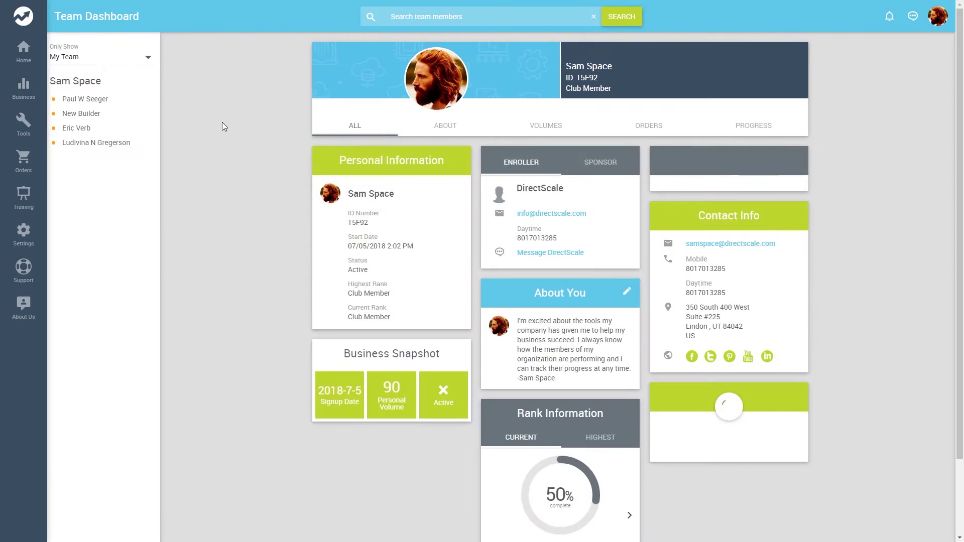
pyautogui.click(23, 124)
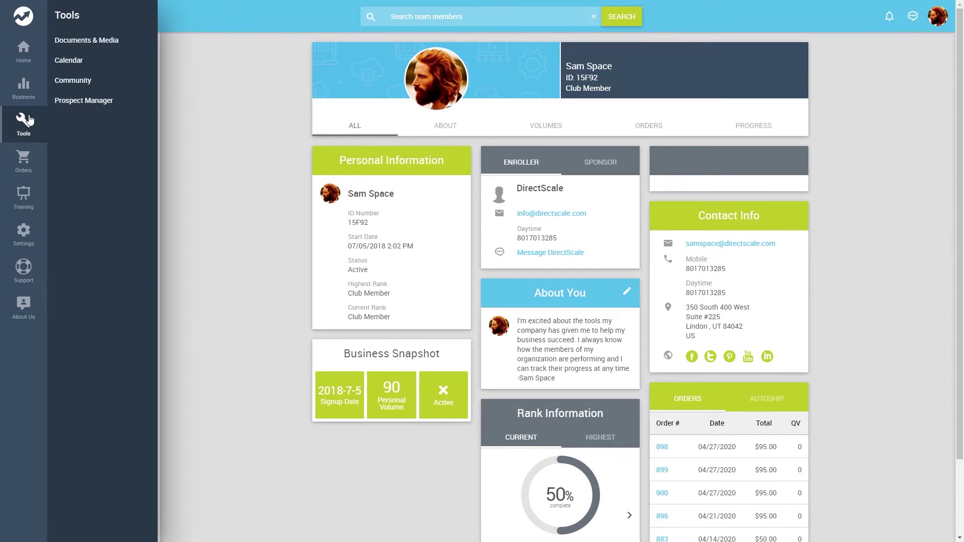
pyautogui.click(91, 47)
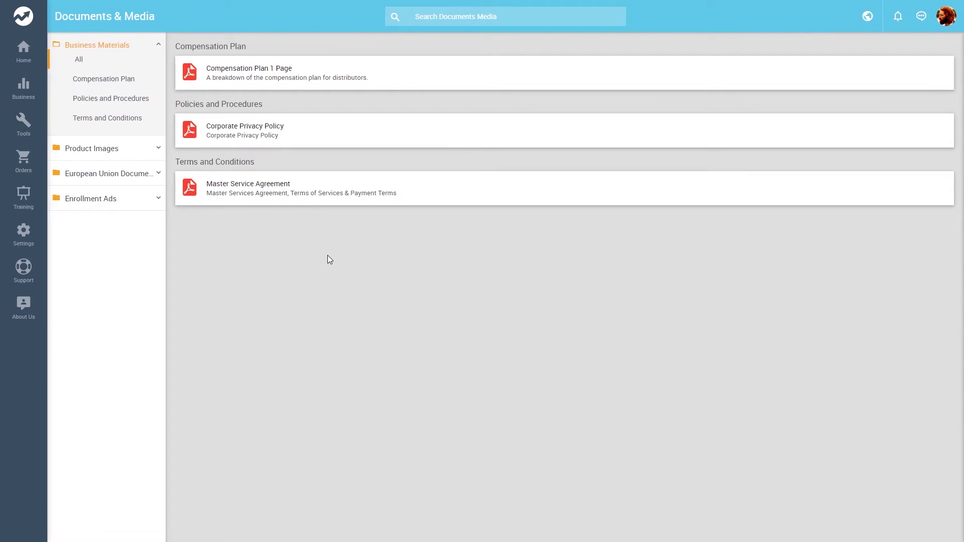
pyautogui.click(24, 196)
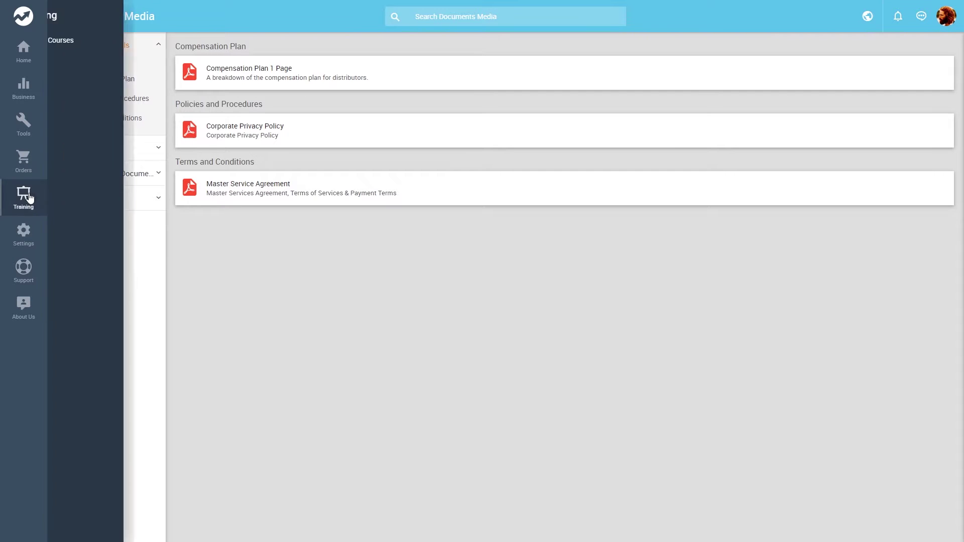
pyautogui.click(79, 46)
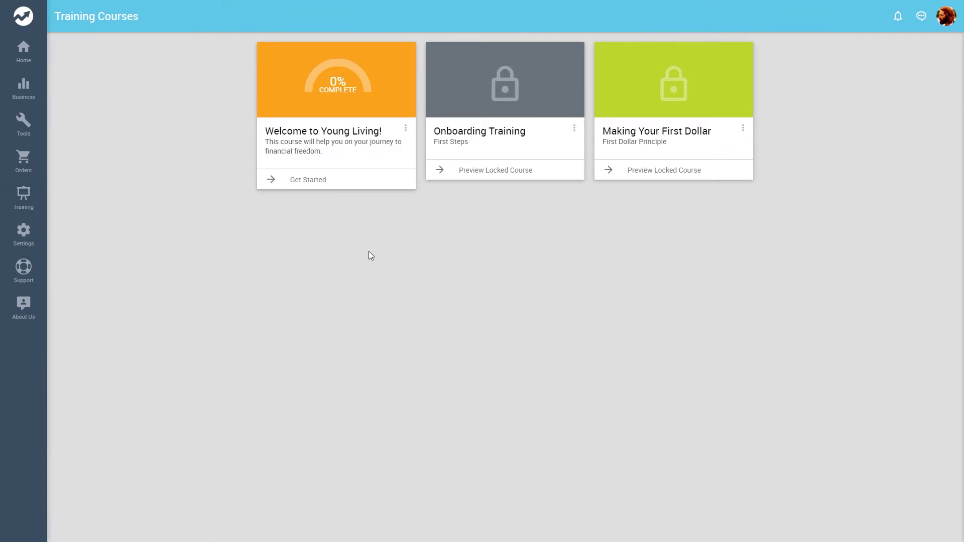
pyautogui.click(34, 49)
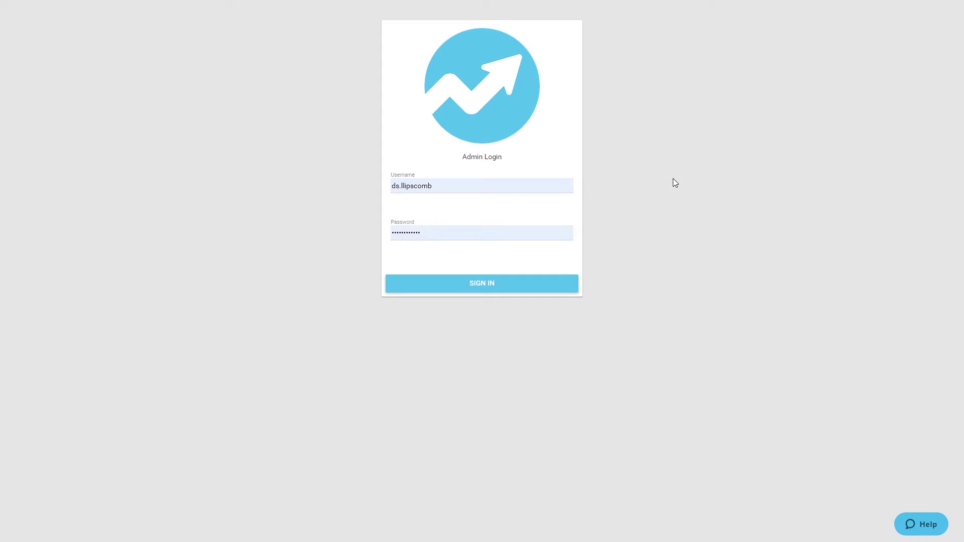
# Sign in to the Web Office admin with the prefilled credentials and examine the permissions of the Standard User role
pyautogui.click(519, 283)
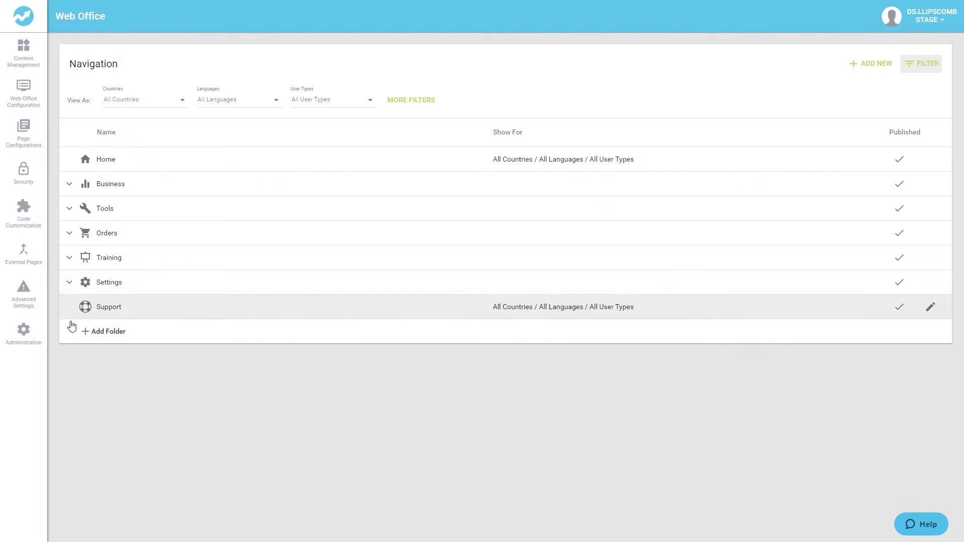
pyautogui.click(24, 331)
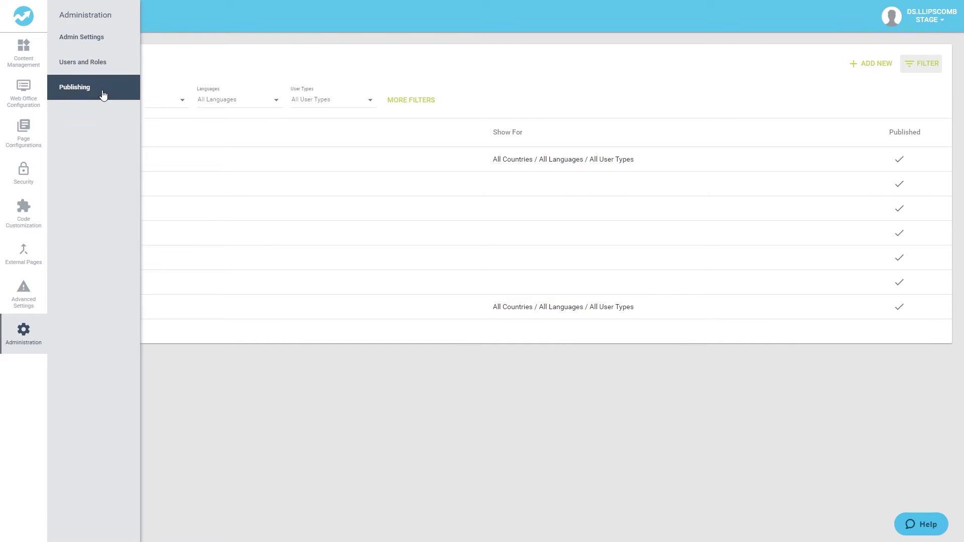
pyautogui.click(103, 69)
pyautogui.click(127, 136)
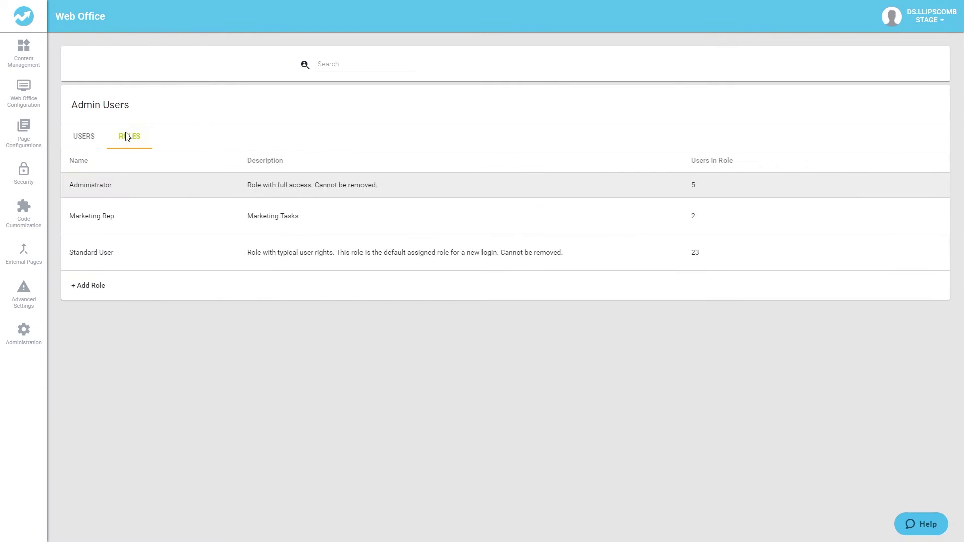
pyautogui.click(880, 253)
pyautogui.scroll(-6, 506, 366)
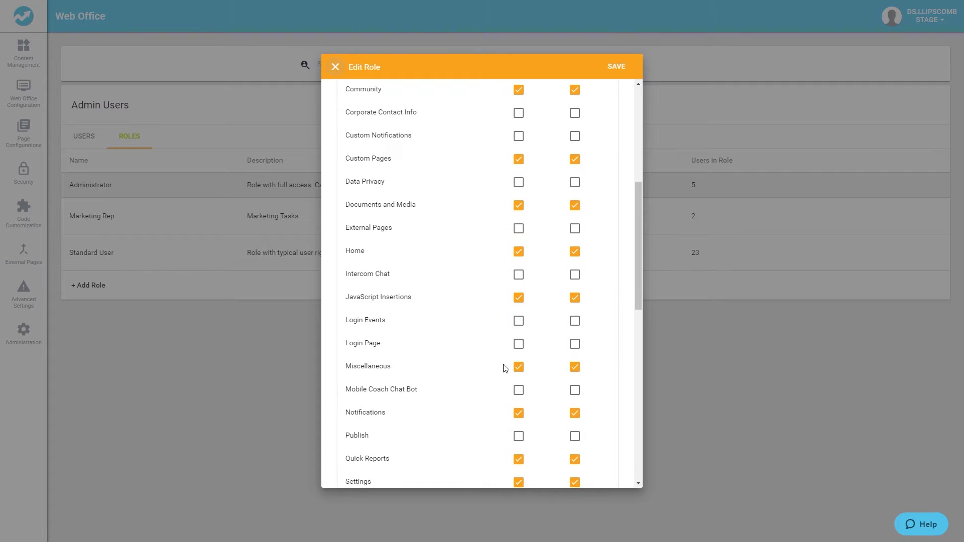
pyautogui.scroll(-7, 506, 369)
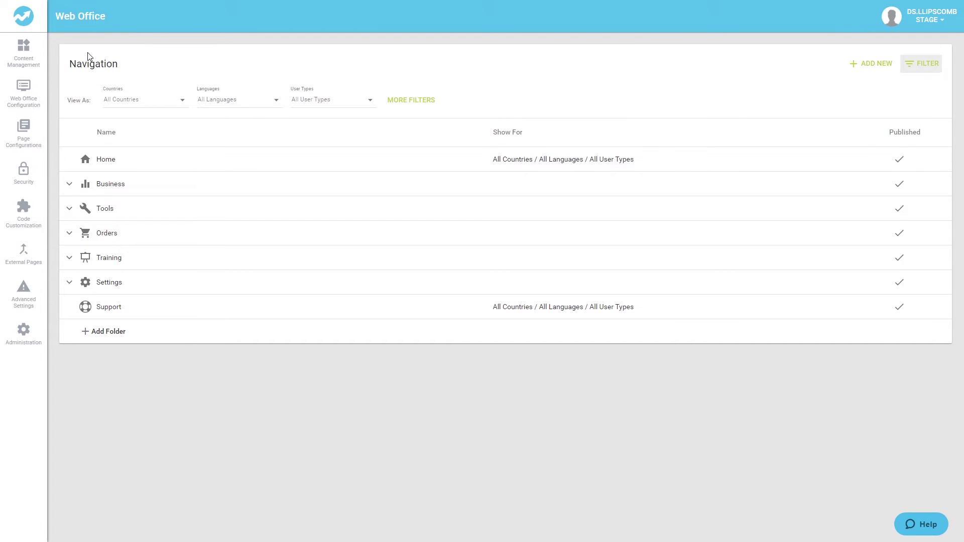
# Open the Site Navigation configuration and examine the links inside the Business and Tools folders
pyautogui.click(34, 90)
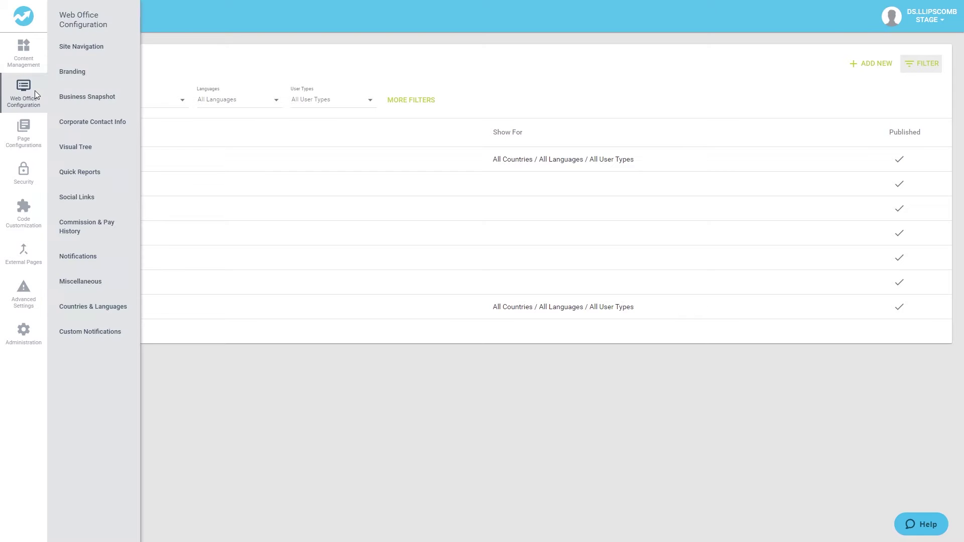
pyautogui.click(79, 59)
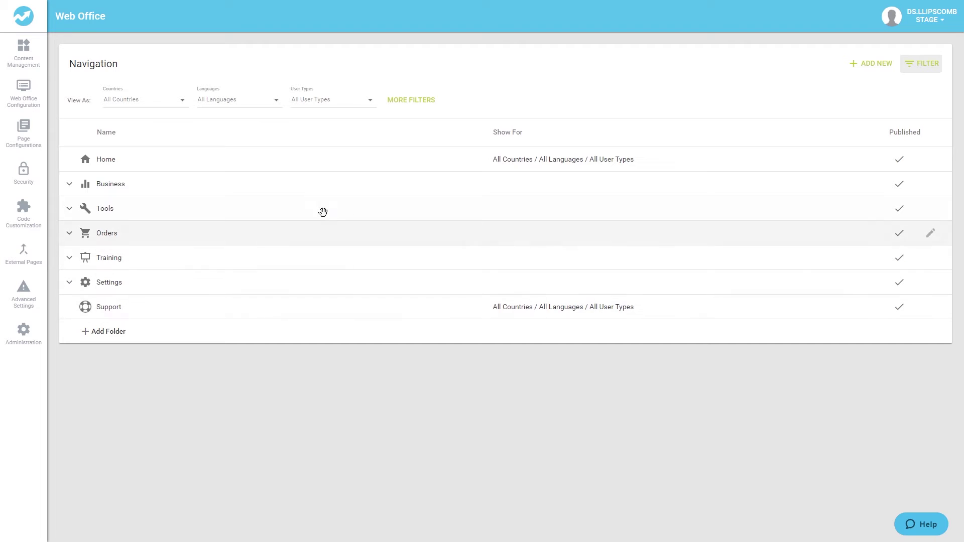
pyautogui.click(71, 194)
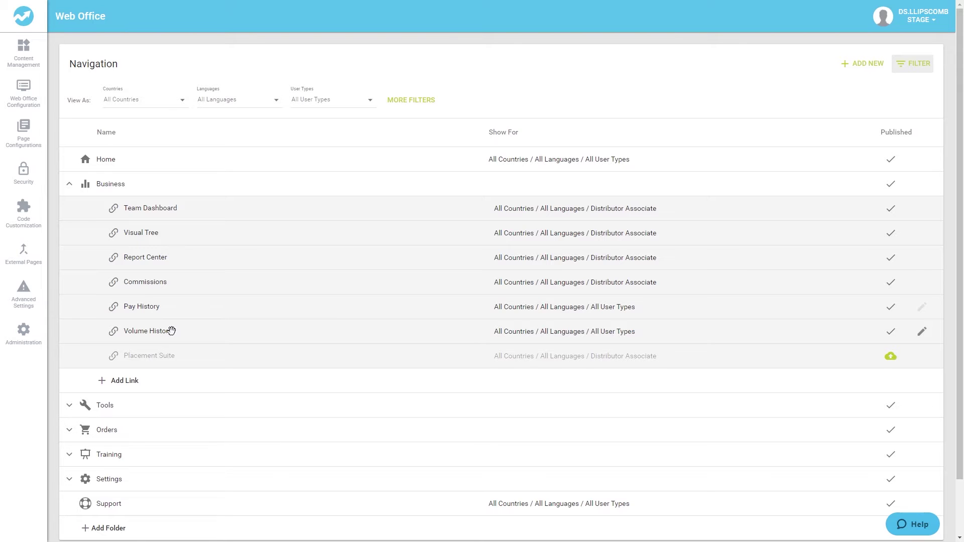
pyautogui.scroll(-1, 171, 361)
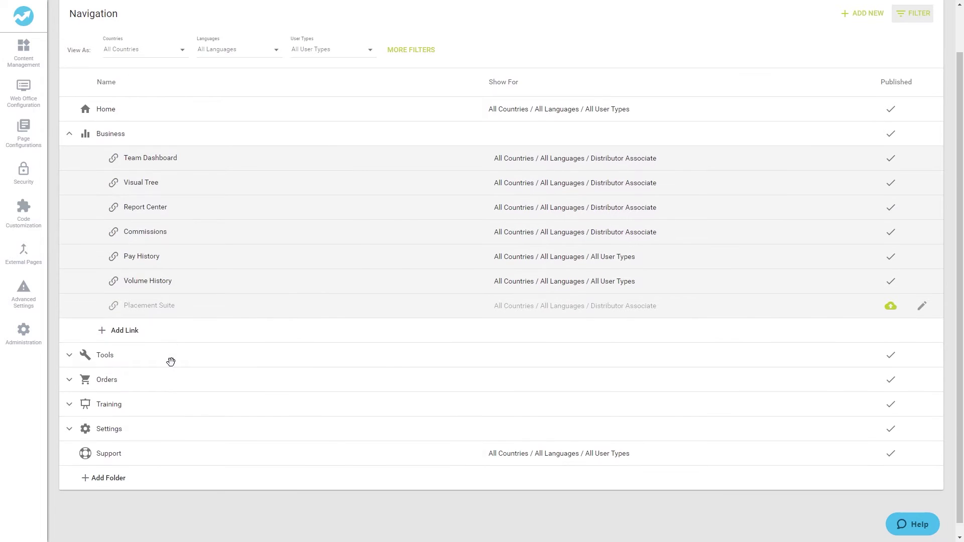
pyautogui.click(131, 360)
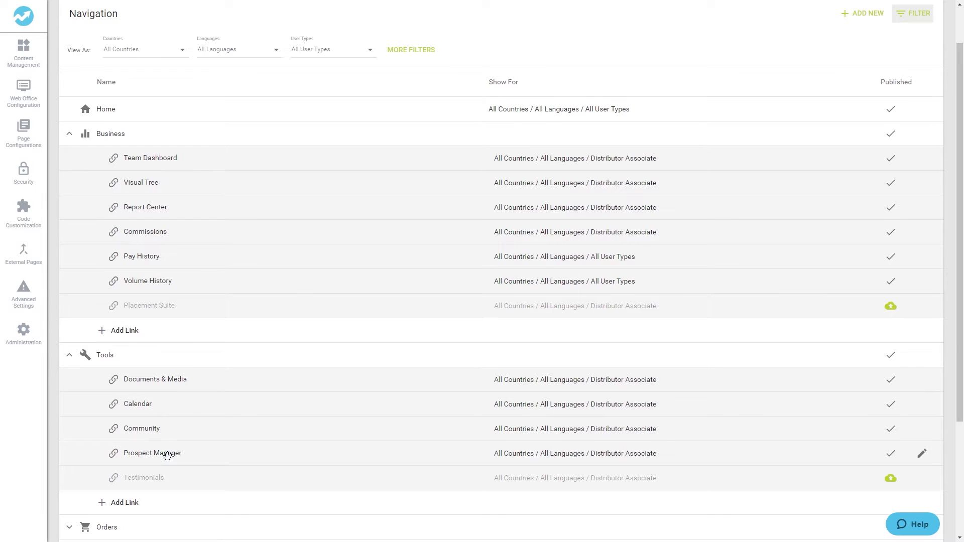
pyautogui.scroll(-2, 176, 480)
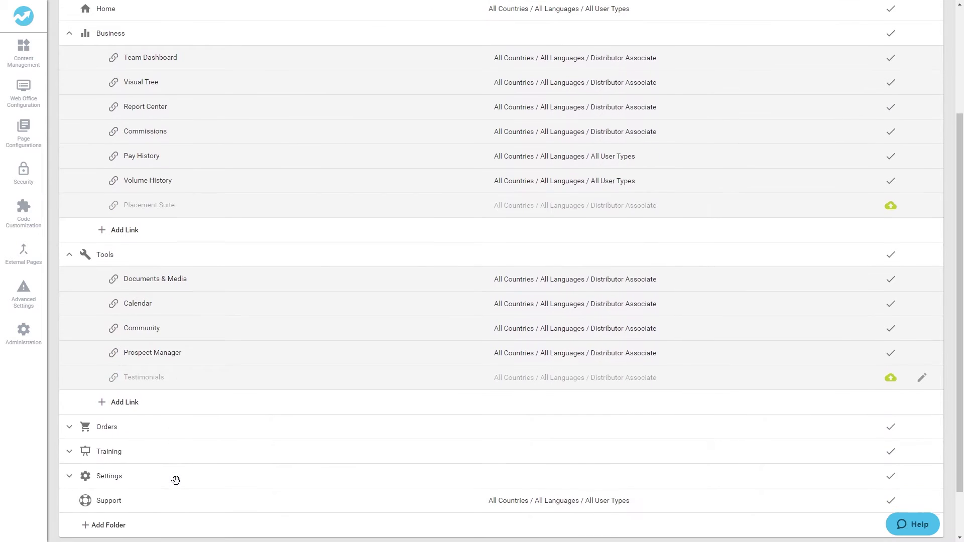
# Expand the Orders, Training and Settings folders and review the links throughout the navigation list
pyautogui.click(176, 429)
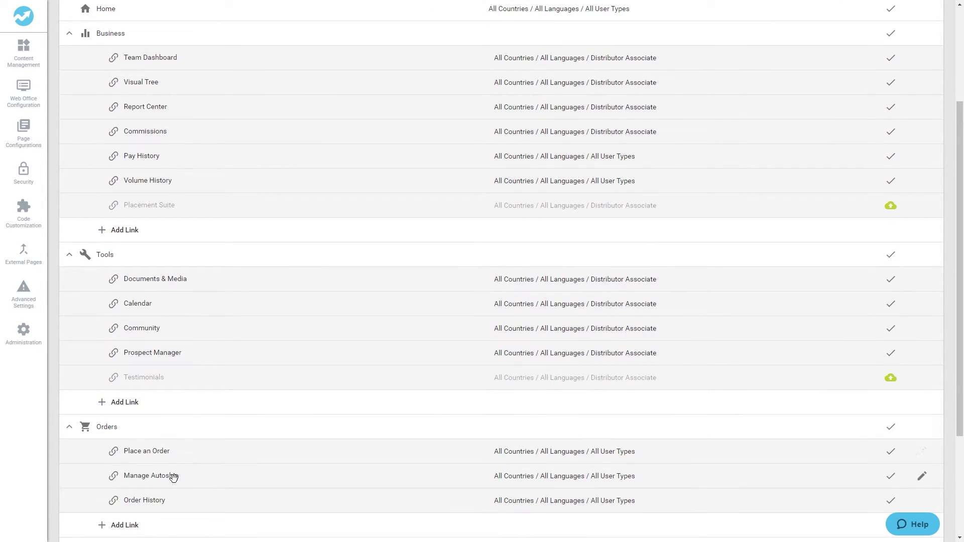
pyautogui.scroll(-1, 153, 502)
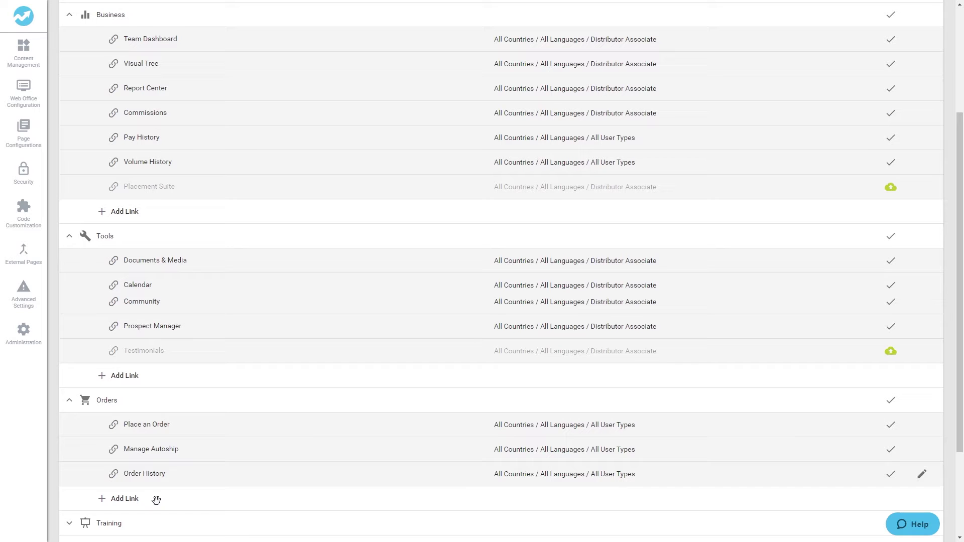
pyautogui.scroll(-3, 155, 499)
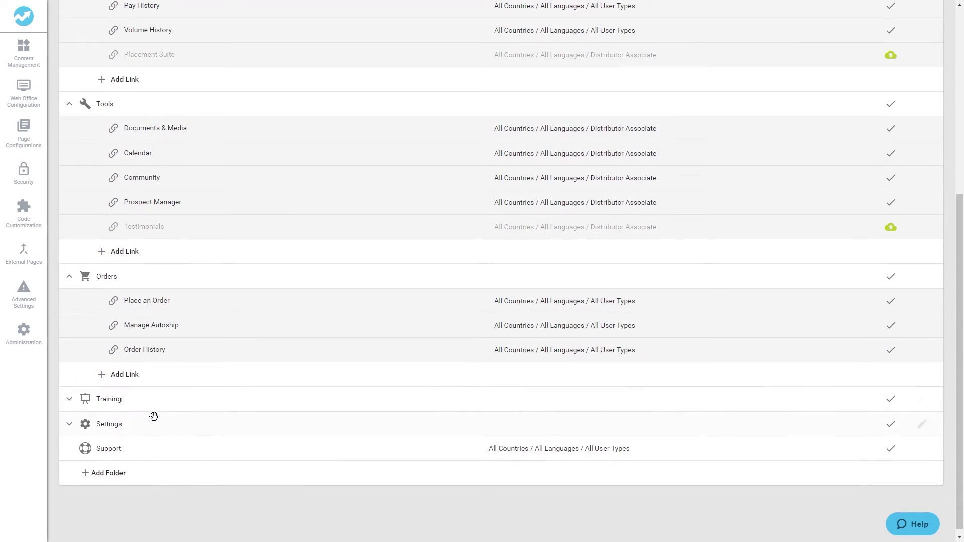
pyautogui.click(155, 407)
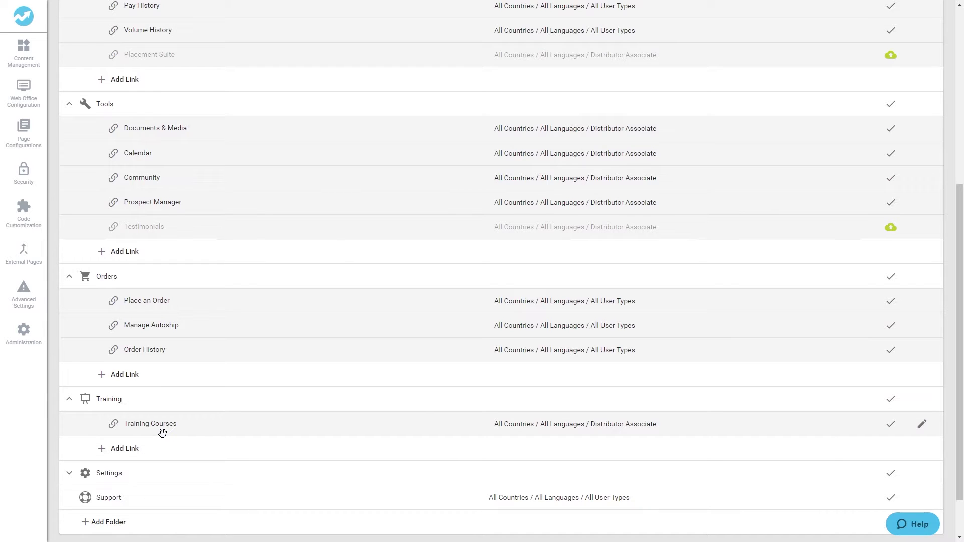
pyautogui.click(149, 470)
pyautogui.scroll(-1, 150, 471)
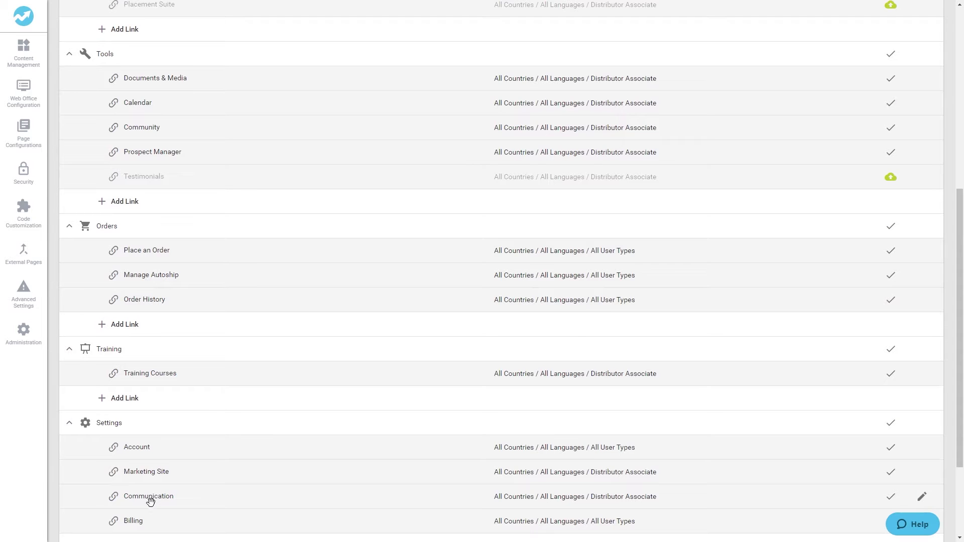
pyautogui.scroll(-1, 146, 519)
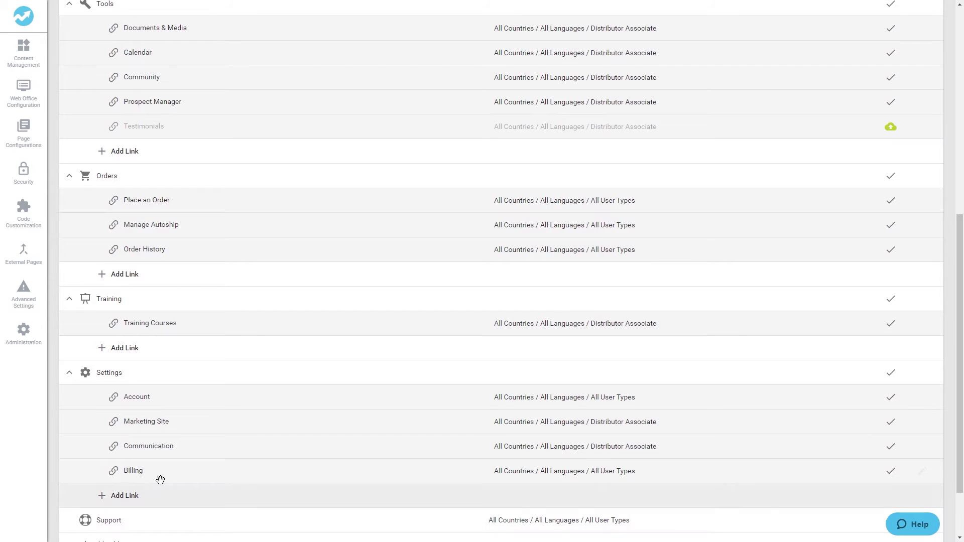
pyautogui.scroll(4, 165, 470)
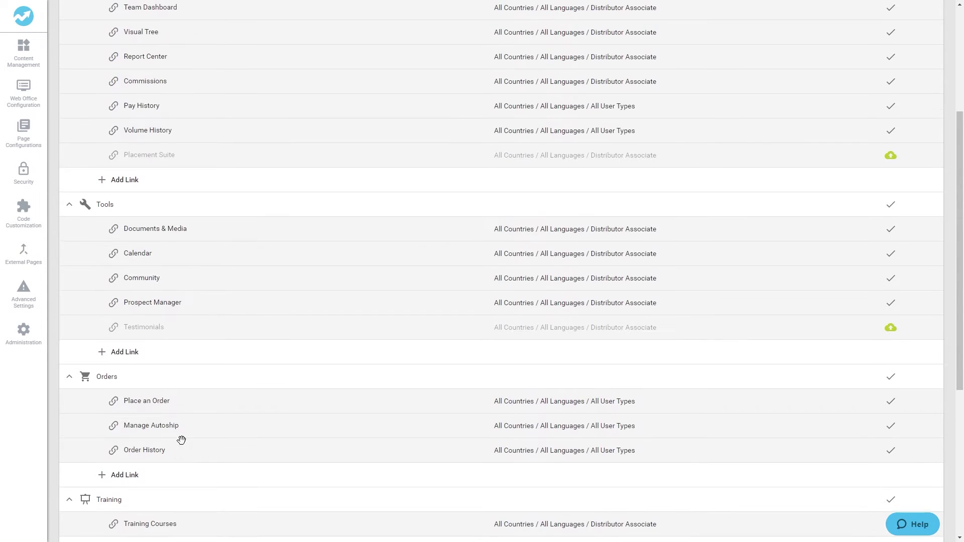
pyautogui.scroll(4, 194, 250)
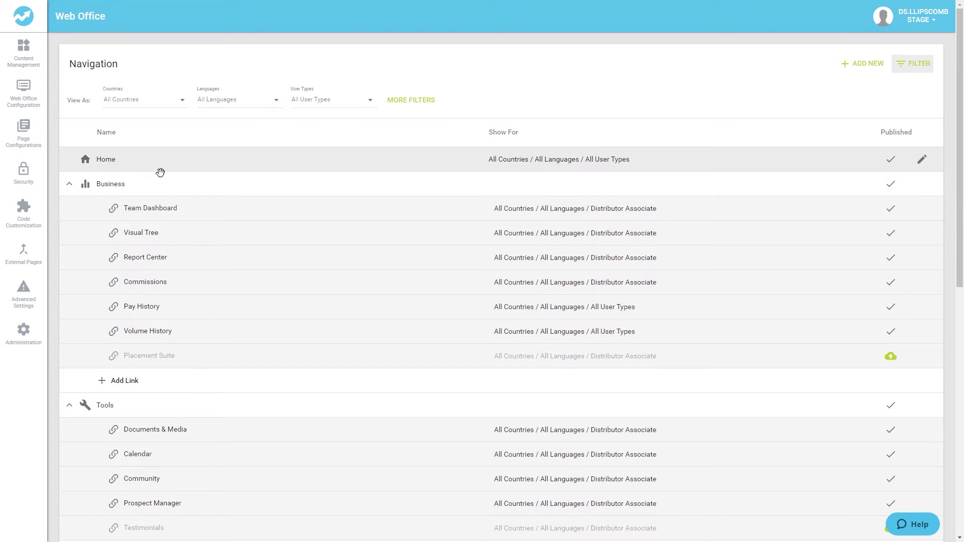
pyautogui.scroll(-10, 159, 170)
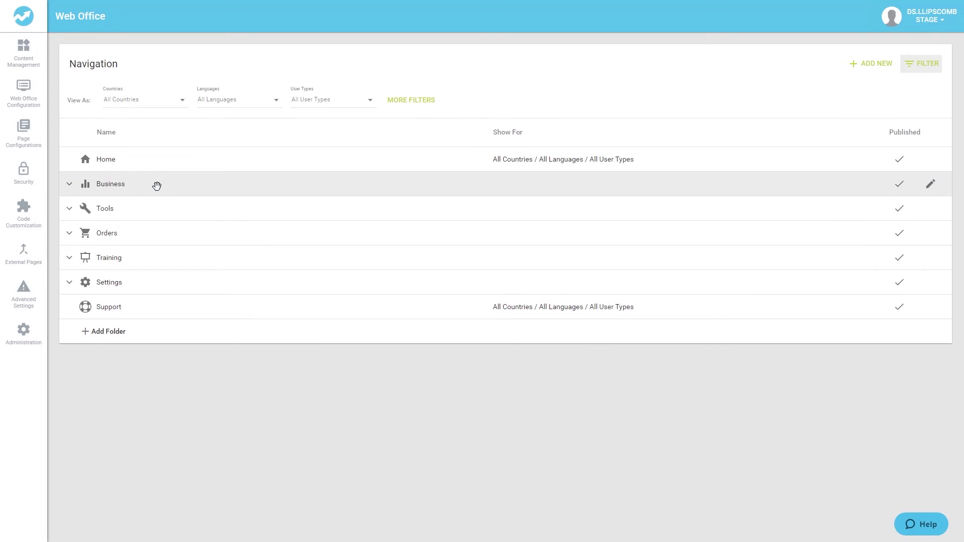
# Start a new navigation folder and name it About Us
pyautogui.click(864, 65)
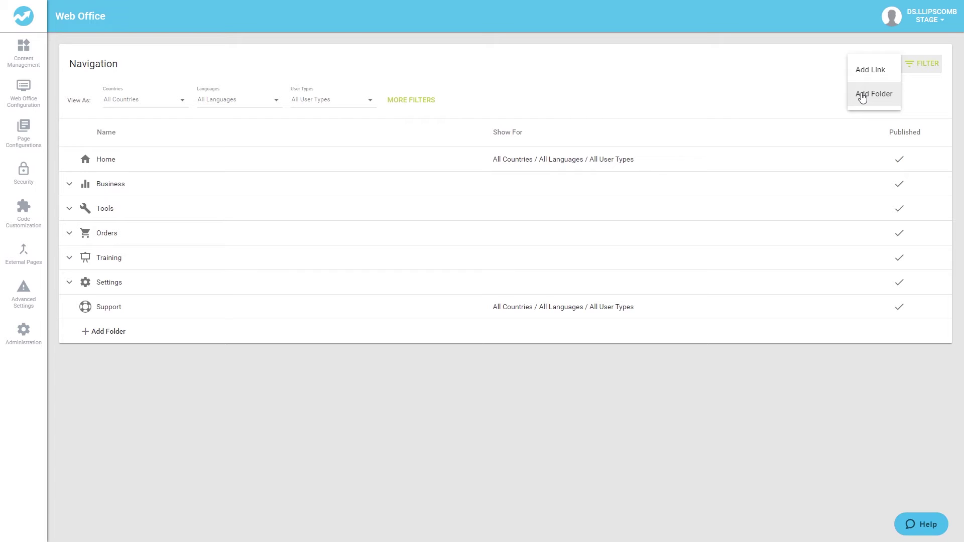
pyautogui.click(93, 342)
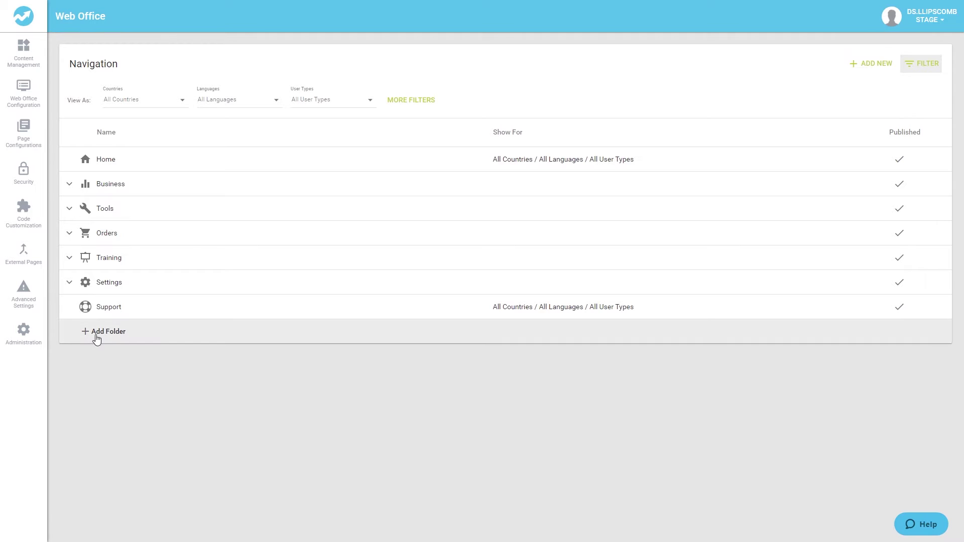
pyautogui.click(95, 335)
pyautogui.click(386, 245)
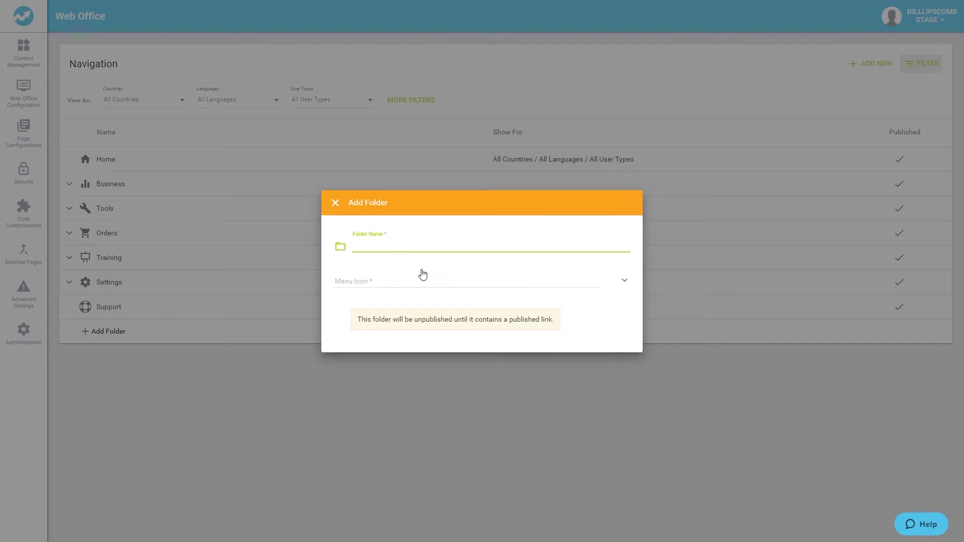
pyautogui.write('About Us')
# Examine the translation fields for the About Us folder name, and close them without saving
pyautogui.click(616, 247)
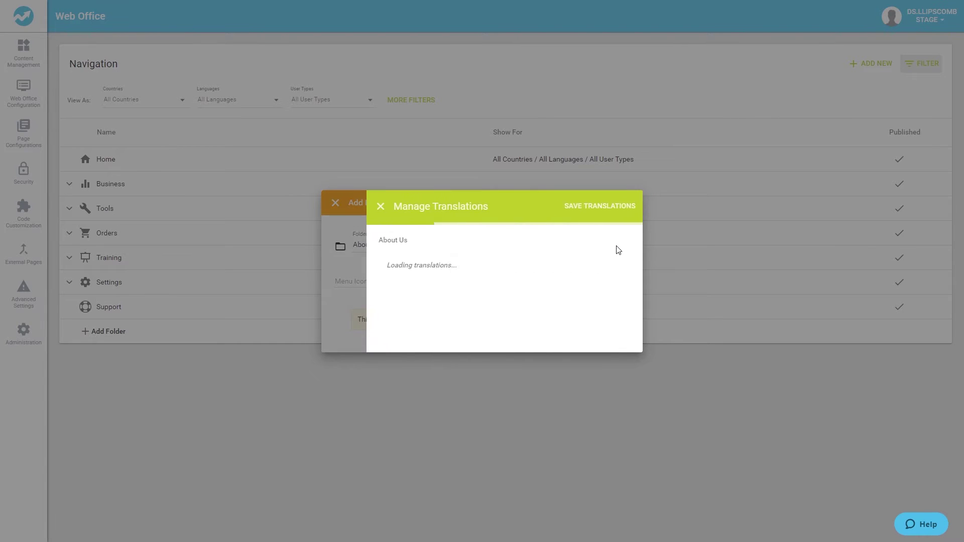
pyautogui.scroll(-1, 572, 266)
pyautogui.scroll(-2, 572, 265)
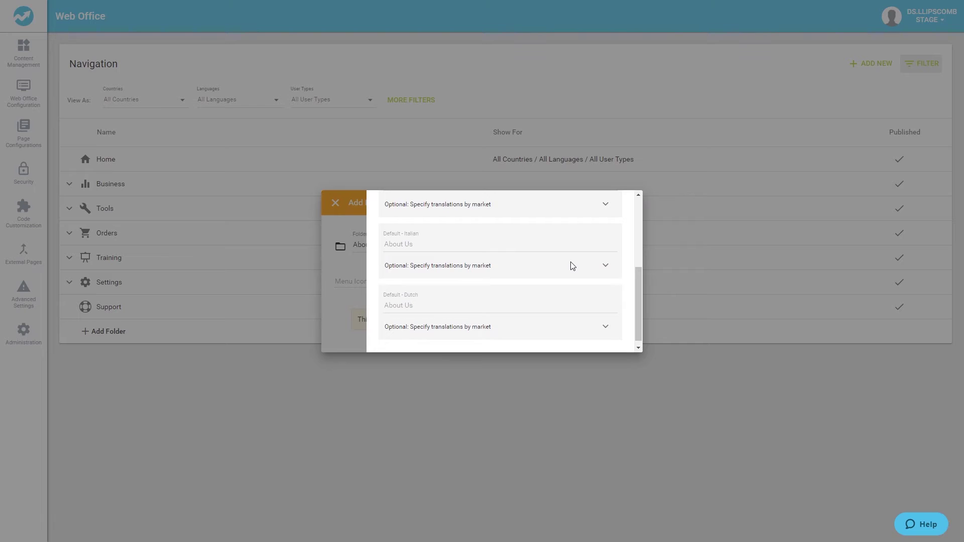
pyautogui.scroll(3, 573, 266)
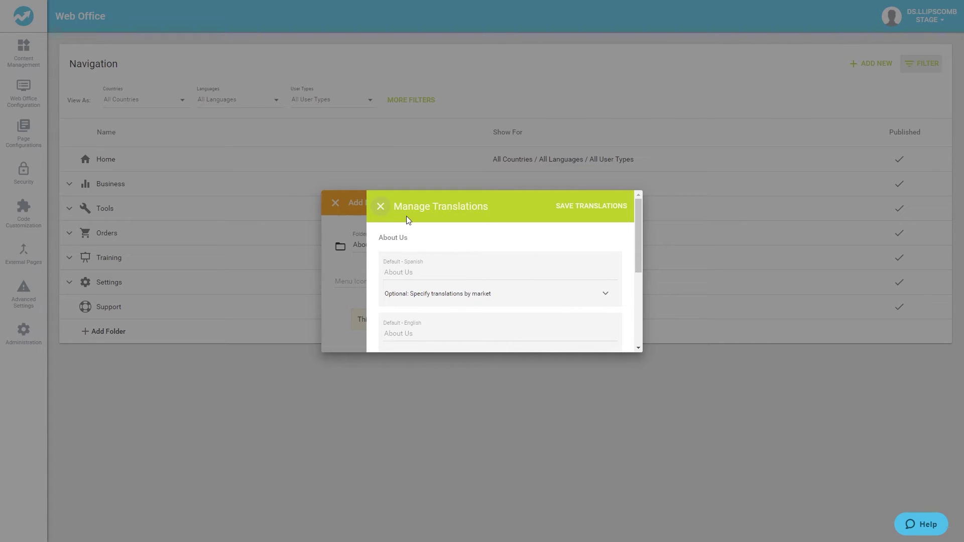
pyautogui.click(380, 206)
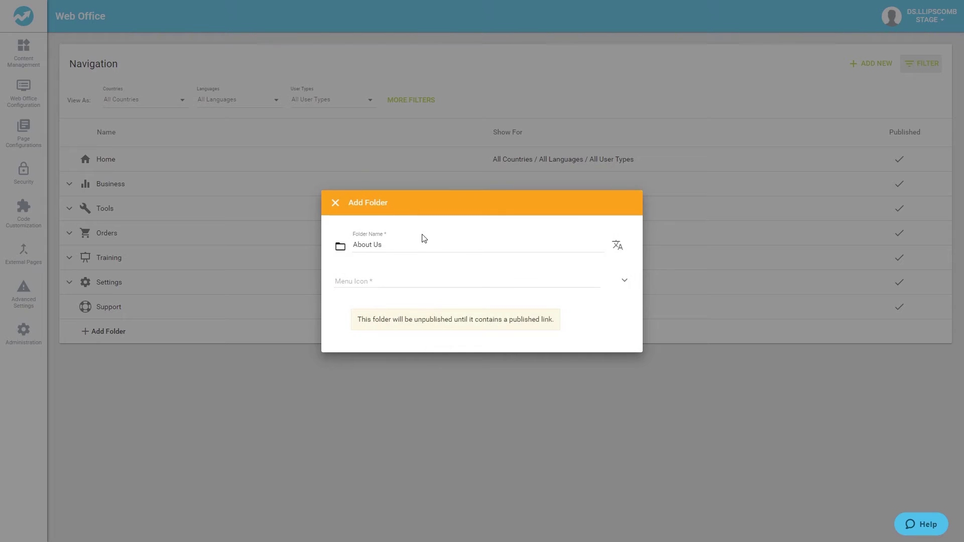
# Give the About Us folder the chat_account menu icon and save the folder
pyautogui.click(623, 284)
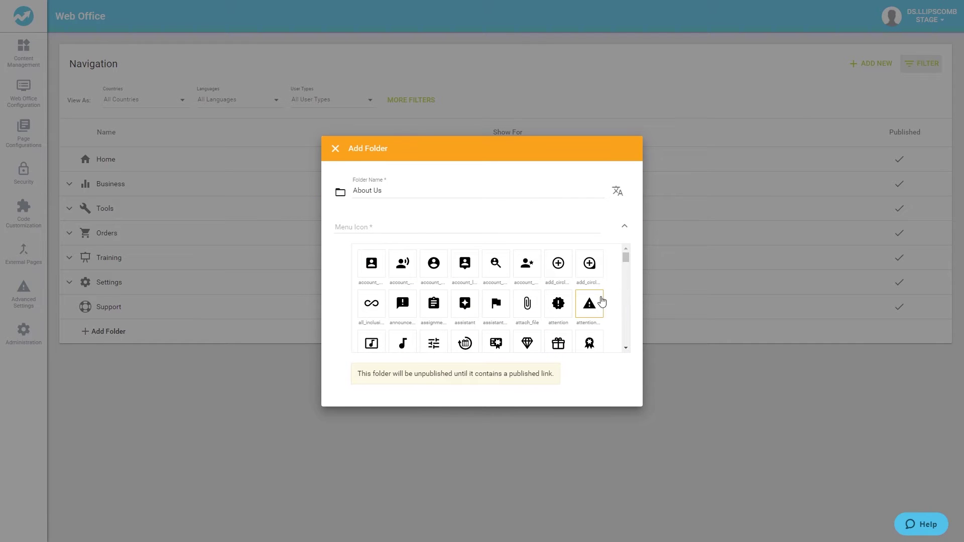
pyautogui.scroll(-2, 552, 303)
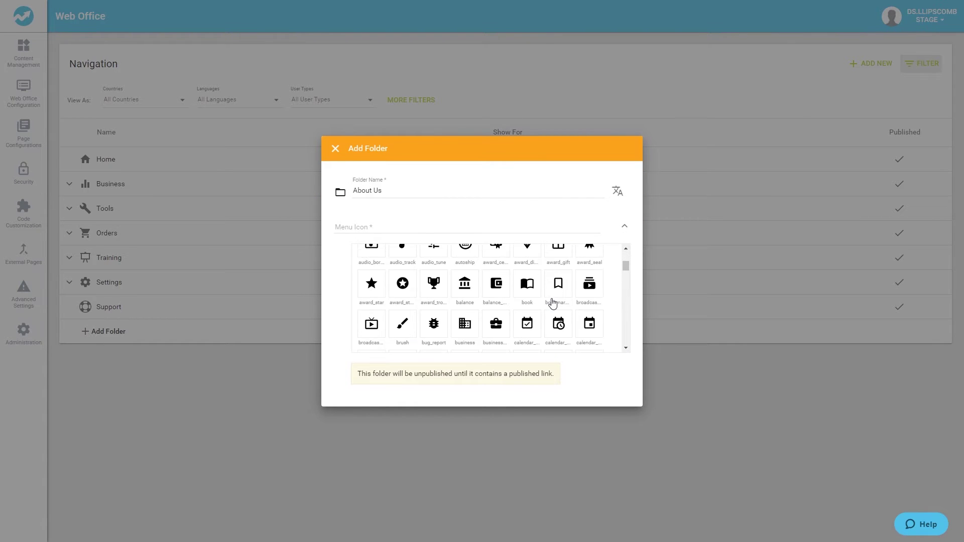
pyautogui.scroll(-2, 552, 302)
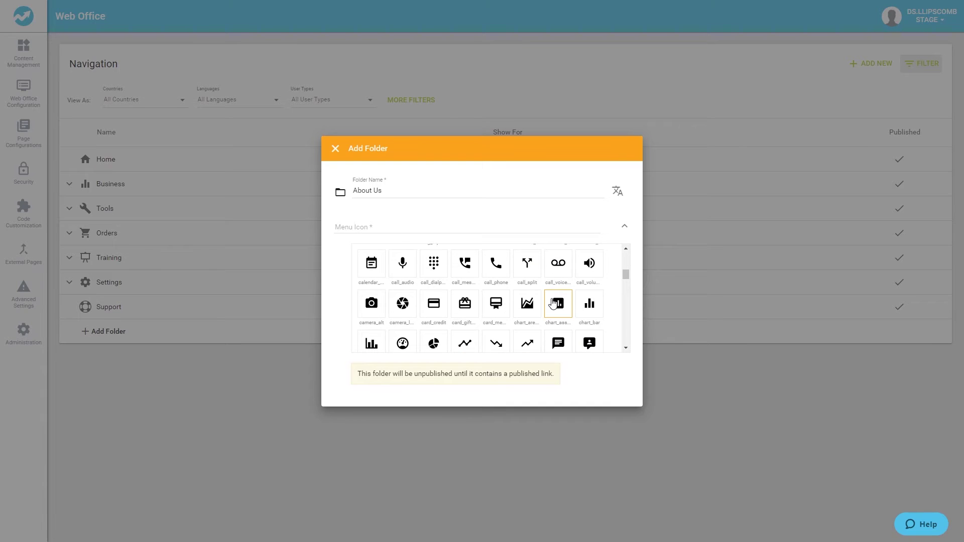
pyautogui.scroll(-1, 552, 303)
pyautogui.click(587, 301)
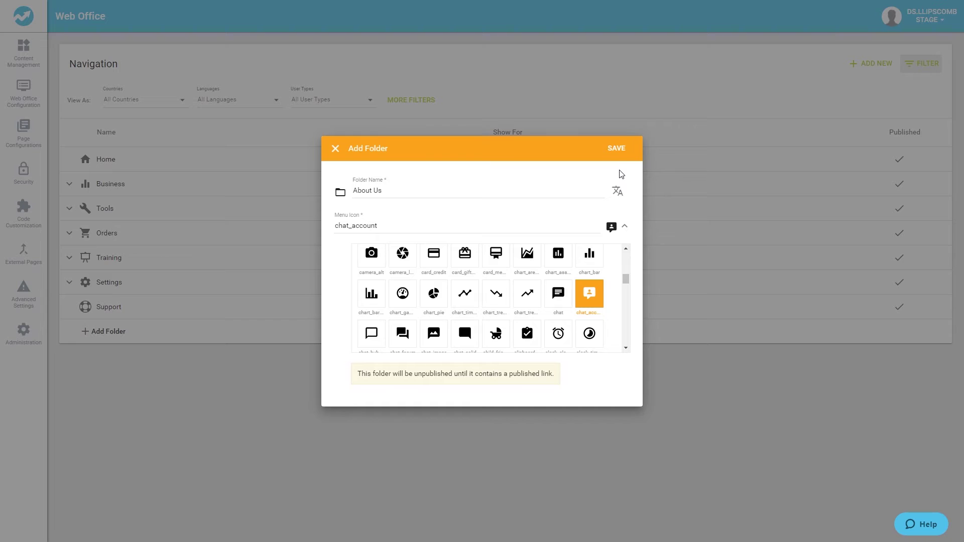
pyautogui.click(616, 149)
# Try to publish the About Us folder, dismiss the notice, and start a new link inside the folder
pyautogui.click(899, 333)
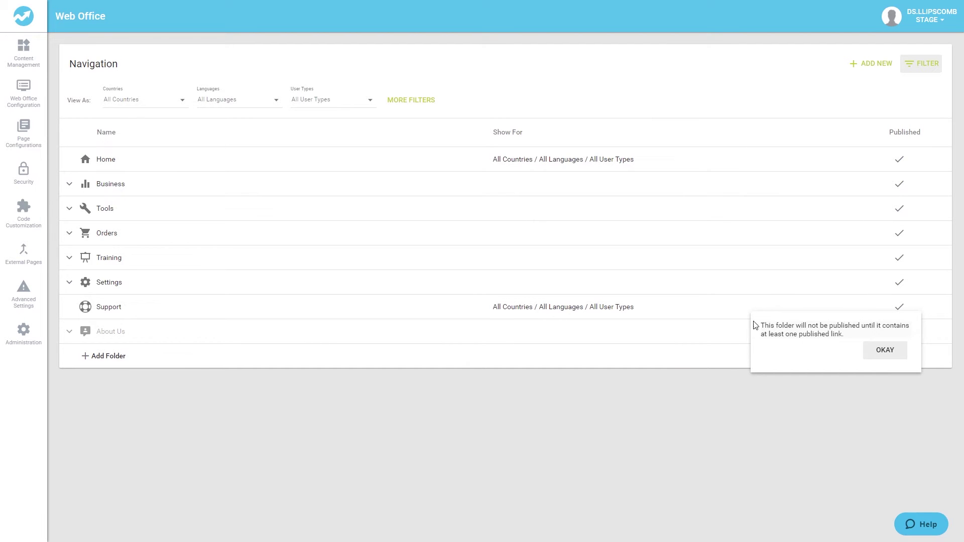
pyautogui.click(884, 351)
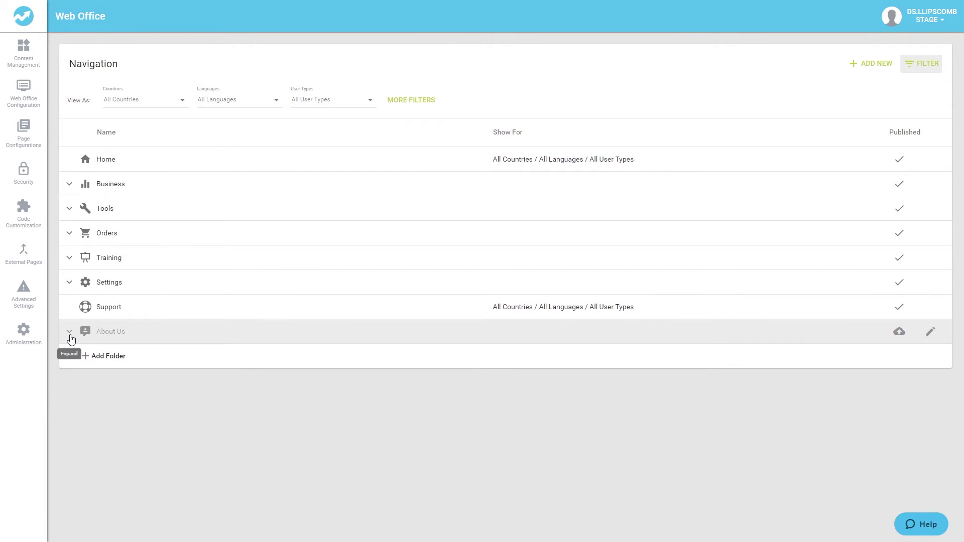
pyautogui.click(70, 339)
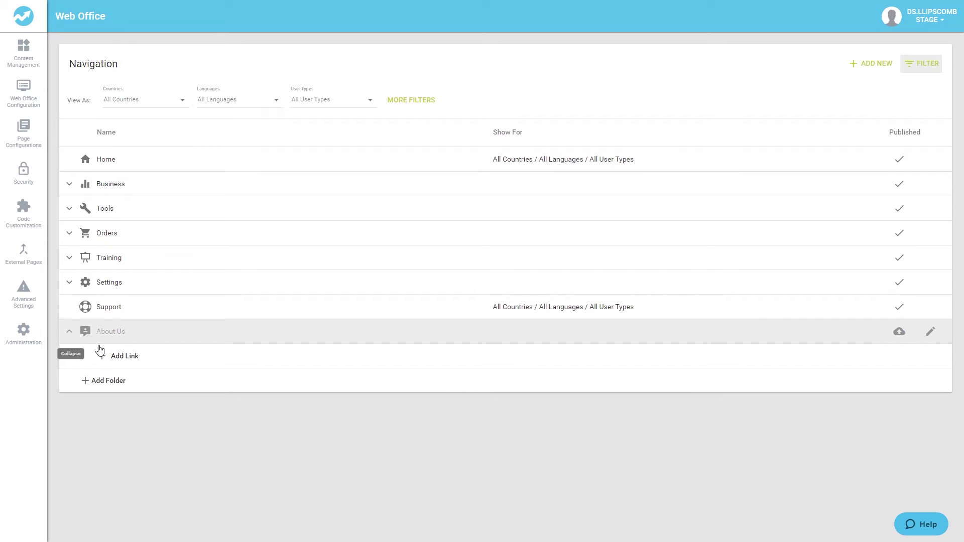
pyautogui.click(133, 357)
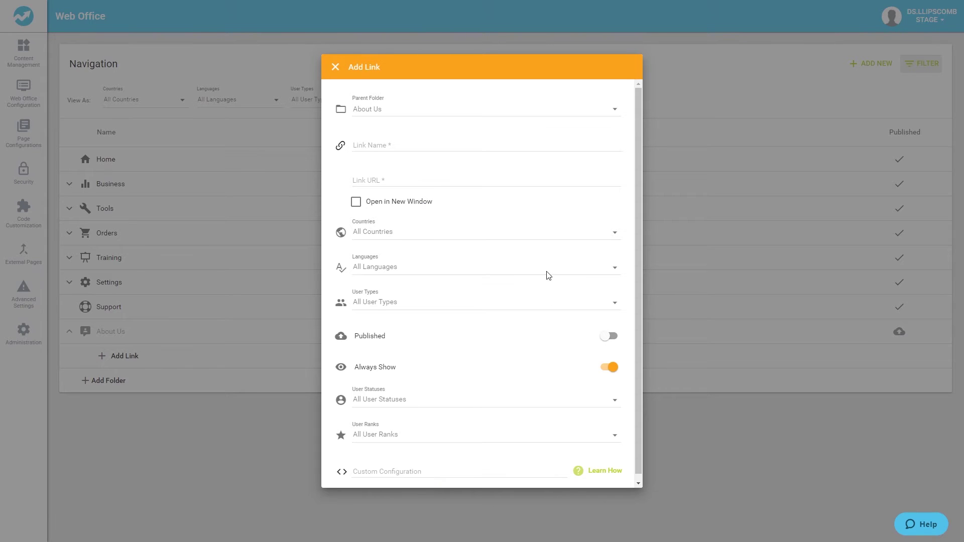
# Switch the new link's parent folder to No Parent (Top-Level Link) and back to About Us
pyautogui.click(439, 114)
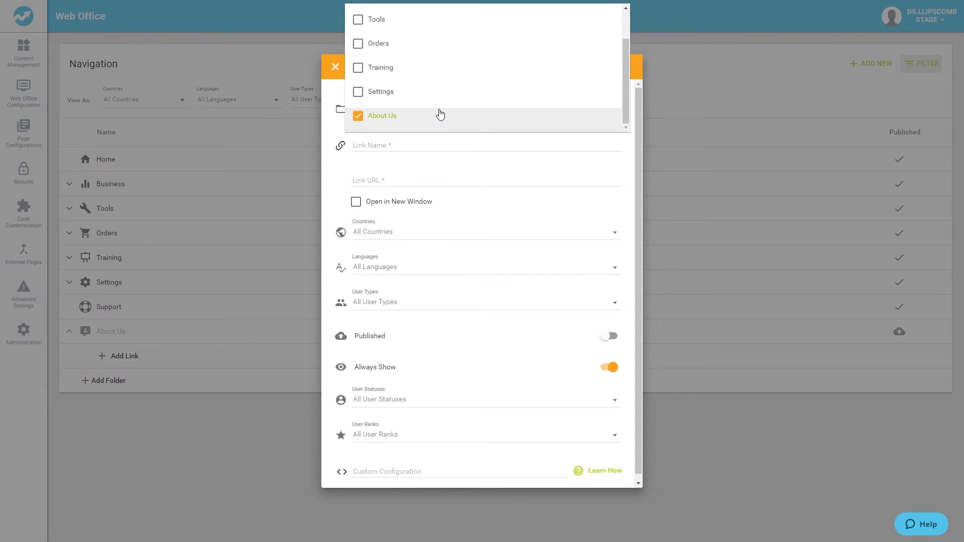
pyautogui.click(359, 116)
pyautogui.scroll(2, 361, 116)
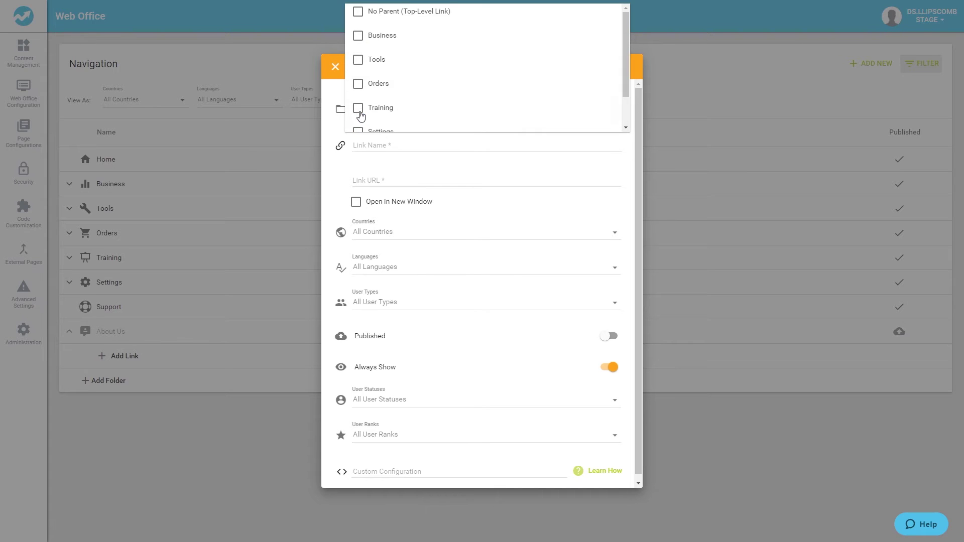
pyautogui.click(376, 18)
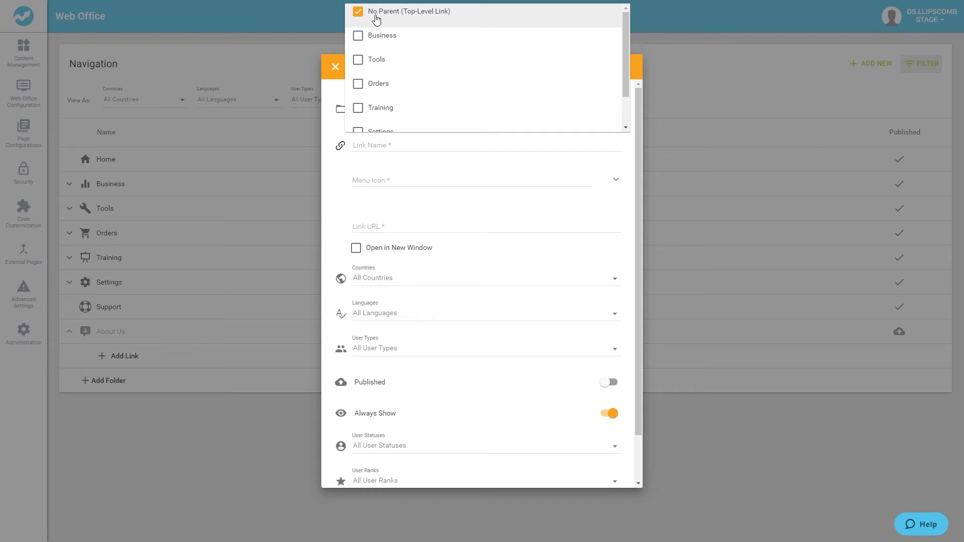
pyautogui.scroll(-2, 376, 19)
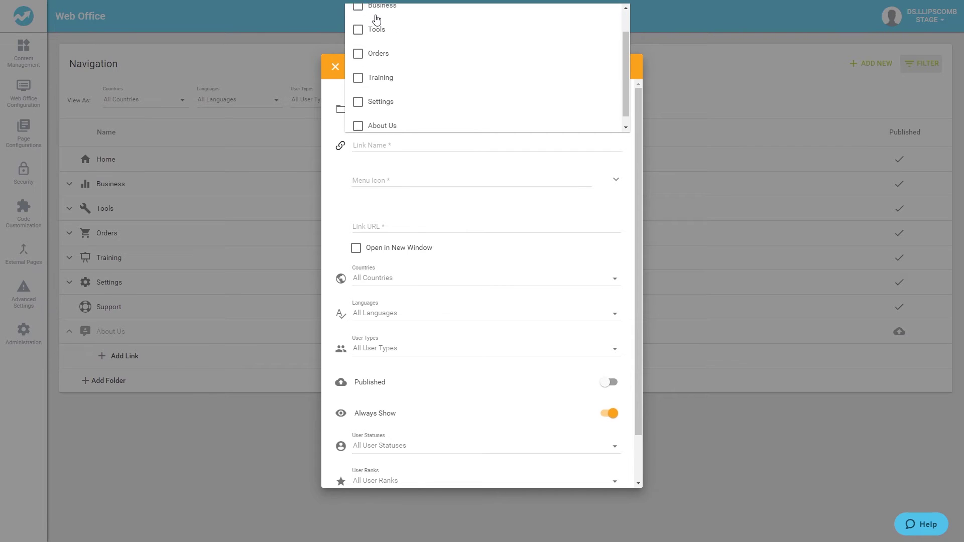
pyautogui.click(362, 119)
pyautogui.click(471, 142)
pyautogui.write('DirectScale Blog')
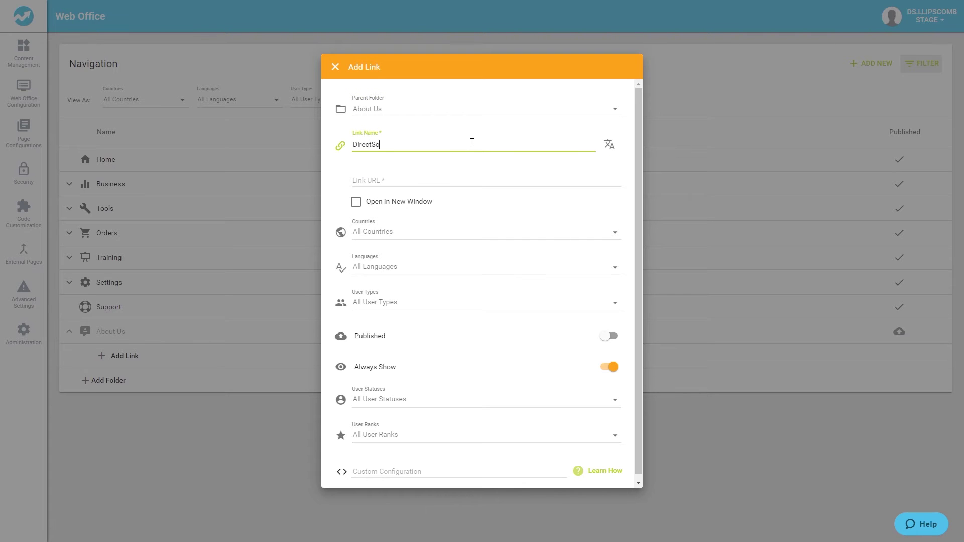
pyautogui.click(422, 181)
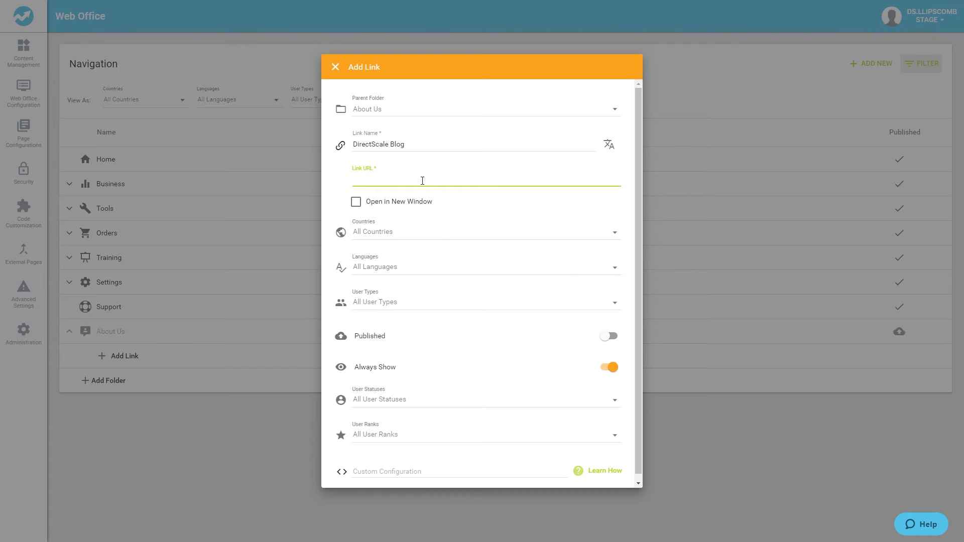
pyautogui.rightClick(422, 181)
pyautogui.click(452, 257)
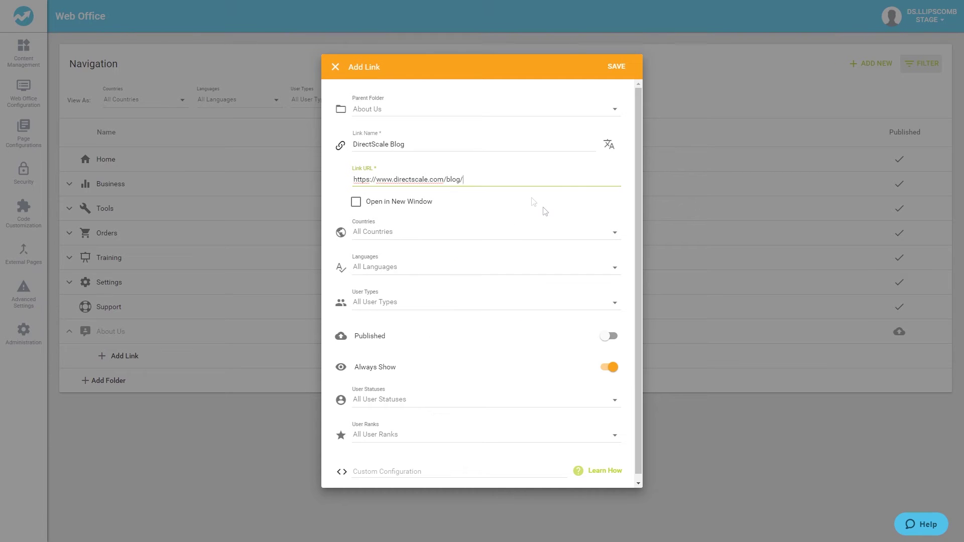
pyautogui.click(508, 183)
pyautogui.press('BackSpace')
pyautogui.press('BackSpace')
pyautogui.press('BackSpace')
pyautogui.press('BackSpace')
pyautogui.press('BackSpace')
pyautogui.press('BackSpace')
pyautogui.press('BackSpace')
pyautogui.press('BackSpace')
pyautogui.press('BackSpace')
pyautogui.press('BackSpace')
pyautogui.press('BackSpace')
pyautogui.press('BackSpace')
pyautogui.press('BackSpace')
pyautogui.press('BackSpace')
pyautogui.press('BackSpace')
pyautogui.press('BackSpace')
pyautogui.press('BackSpace')
pyautogui.press('BackSpace')
pyautogui.press('BackSpace')
pyautogui.press('BackSpace')
pyautogui.press('BackSpace')
pyautogui.press('BackSpace')
pyautogui.press('BackSpace')
pyautogui.press('BackSpace')
pyautogui.press('BackSpace')
pyautogui.press('BackSpace')
pyautogui.press('BackSpace')
pyautogui.press('BackSpace')
pyautogui.press('BackSpace')
pyautogui.press('BackSpace')
pyautogui.press('BackSpace')
pyautogui.press('BackSpace')
pyautogui.press('BackSpace')
pyautogui.write('/Commissions')
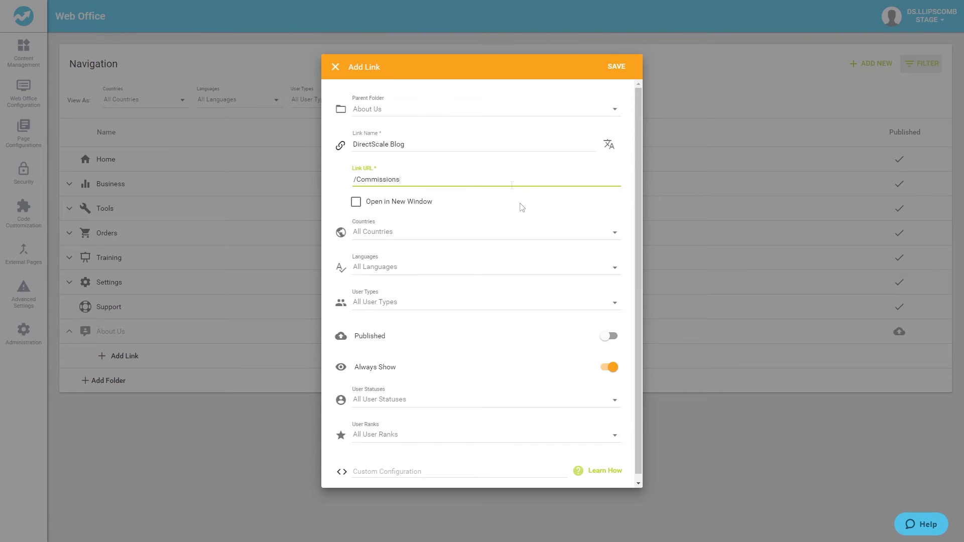
pyautogui.press('BackSpace')
pyautogui.press('BackSpace')
pyautogui.press('BackSpace')
pyautogui.press('BackSpace')
pyautogui.press('BackSpace')
pyautogui.press('BackSpace')
pyautogui.press('BackSpace')
pyautogui.press('BackSpace')
pyautogui.press('BackSpace')
pyautogui.press('BackSpace')
pyautogui.press('BackSpace')
pyautogui.write('Order History')
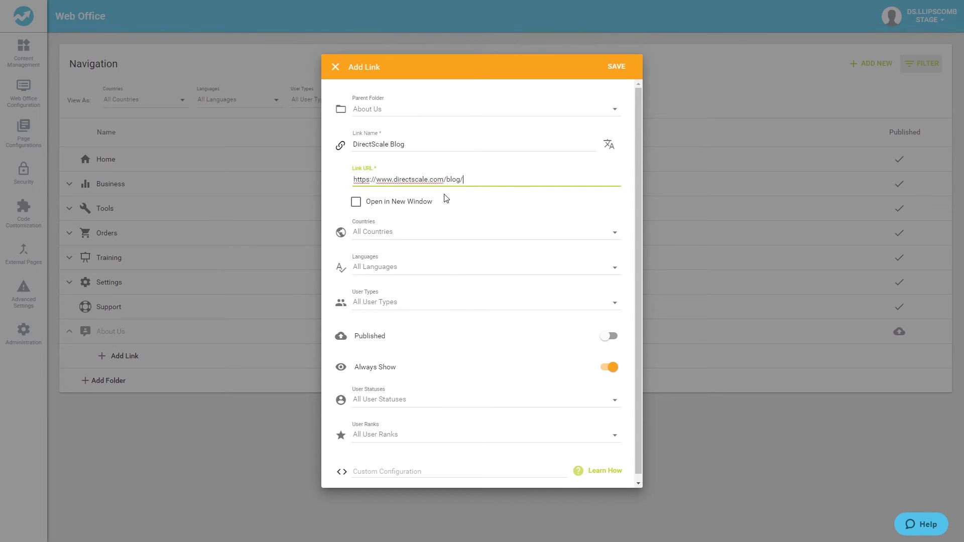
# Set the DirectScale Blog link to open in a new window
pyautogui.click(356, 204)
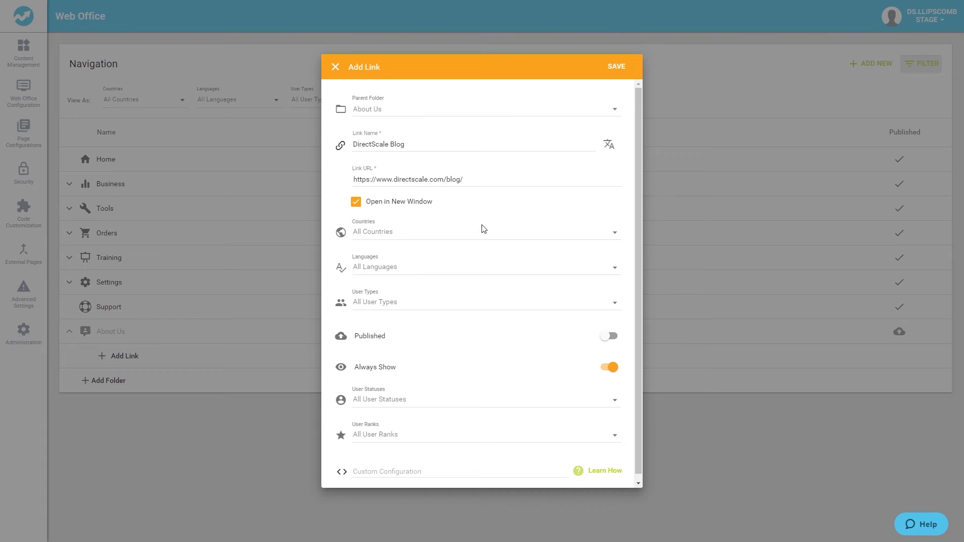
# Try restricting the link to Chile, Germany and Italy, and set it back to All Countries
pyautogui.click(473, 236)
pyautogui.click(392, 257)
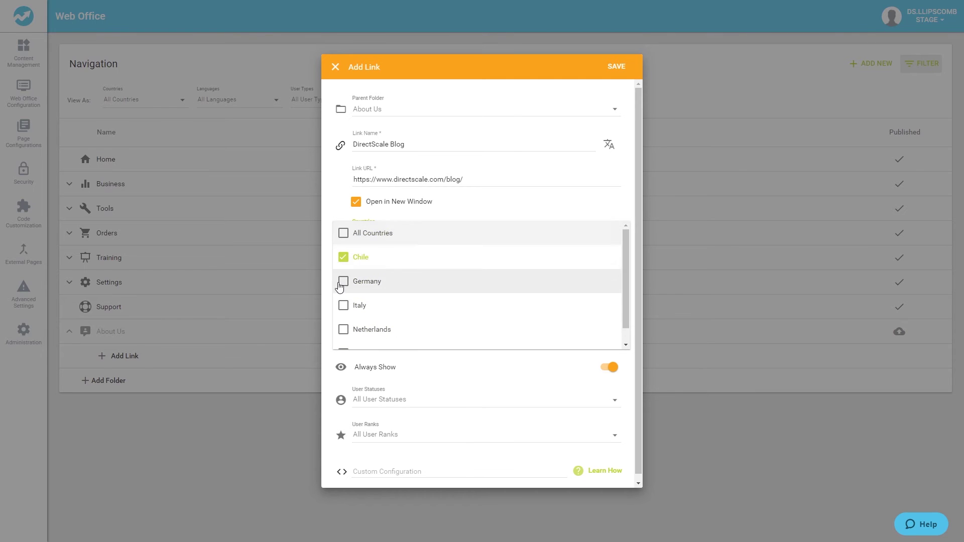
pyautogui.click(343, 281)
pyautogui.click(343, 305)
pyautogui.click(344, 231)
# Try restricting the link to individual languages, and set it back to All Languages
pyautogui.click(394, 267)
pyautogui.click(343, 292)
pyautogui.click(344, 316)
pyautogui.click(344, 340)
pyautogui.click(345, 266)
# Try limiting the link to selected user types, including Retail Associate, and restore All User Types
pyautogui.click(380, 299)
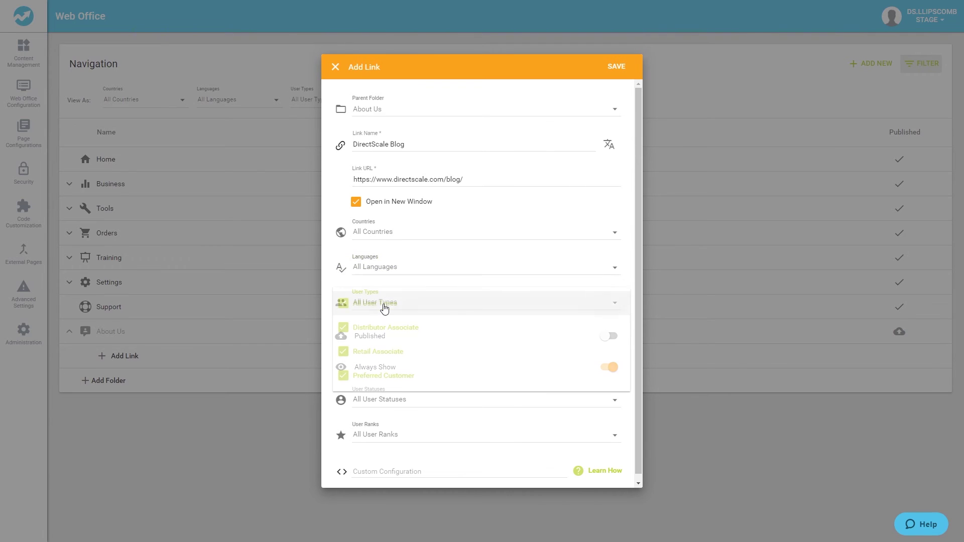
pyautogui.click(344, 303)
pyautogui.click(343, 351)
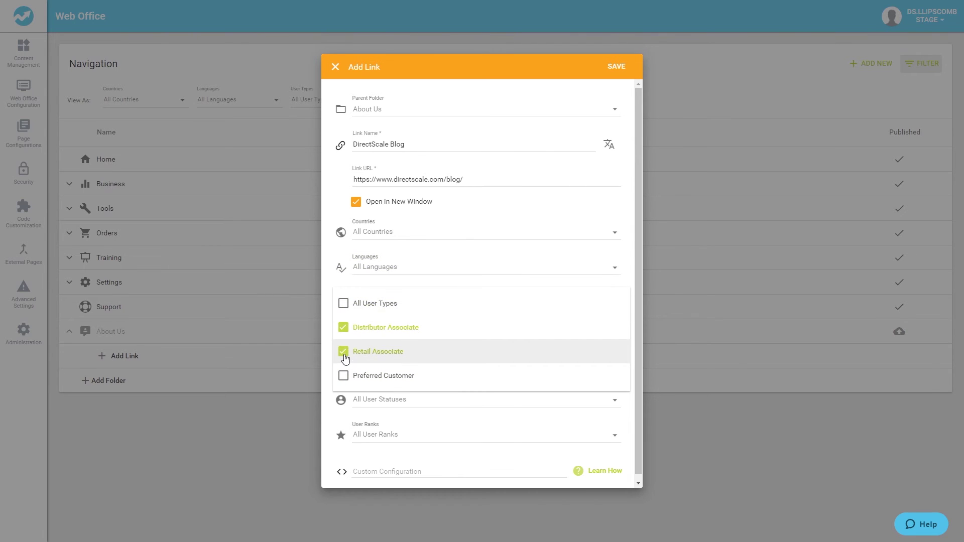
pyautogui.click(344, 303)
# Try limiting the link to individual user statuses and ranks, and restore All User Statuses and All User Ranks
pyautogui.click(387, 393)
pyautogui.click(343, 395)
pyautogui.click(343, 419)
pyautogui.click(343, 442)
pyautogui.click(343, 395)
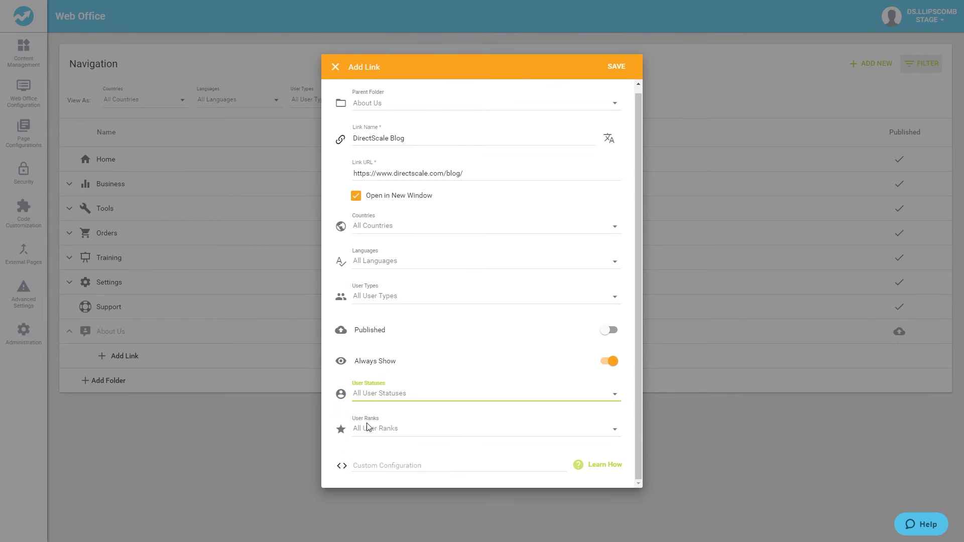
pyautogui.click(352, 421)
pyautogui.click(351, 422)
pyautogui.click(350, 472)
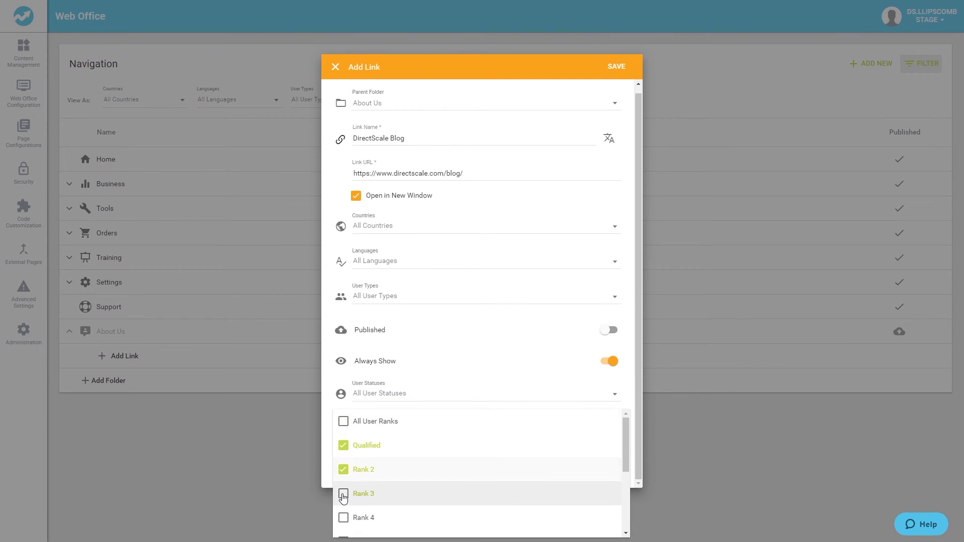
pyautogui.click(345, 422)
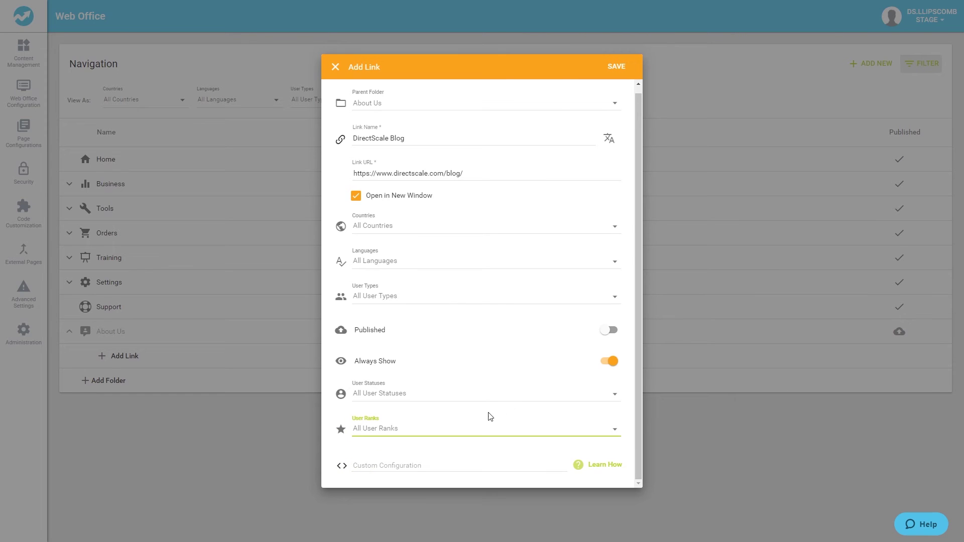
# Turn off Always Show, add a start date and an end date, and turn Always Show back on
pyautogui.click(611, 361)
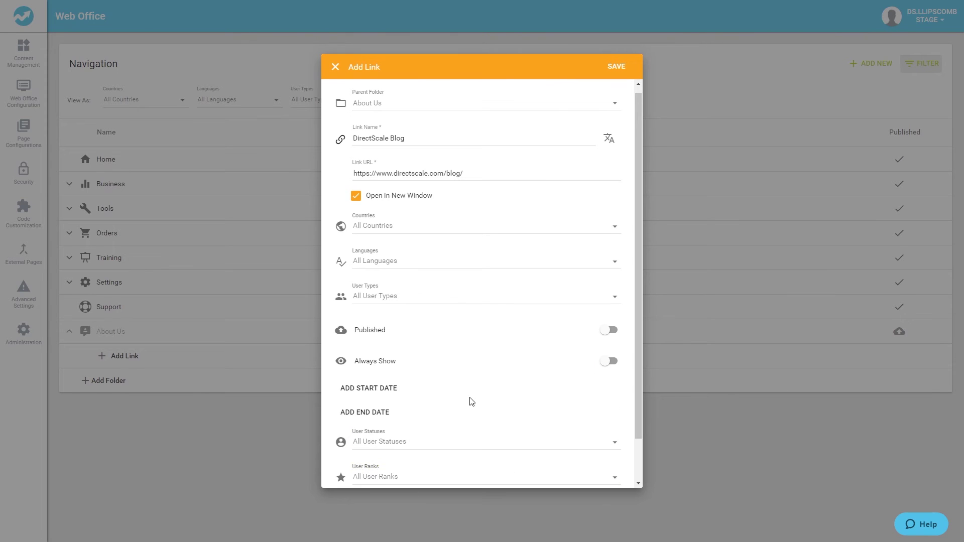
pyautogui.click(383, 388)
pyautogui.click(372, 435)
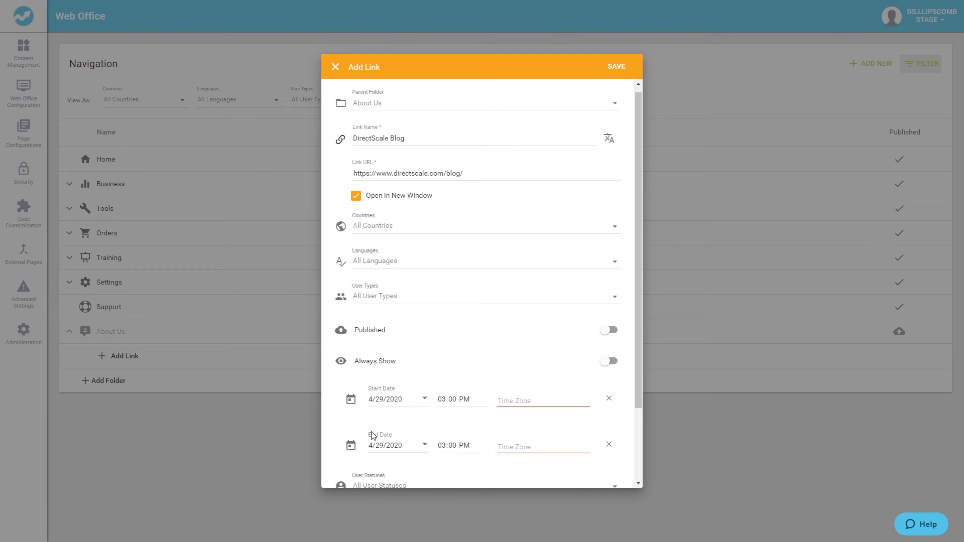
pyautogui.click(602, 365)
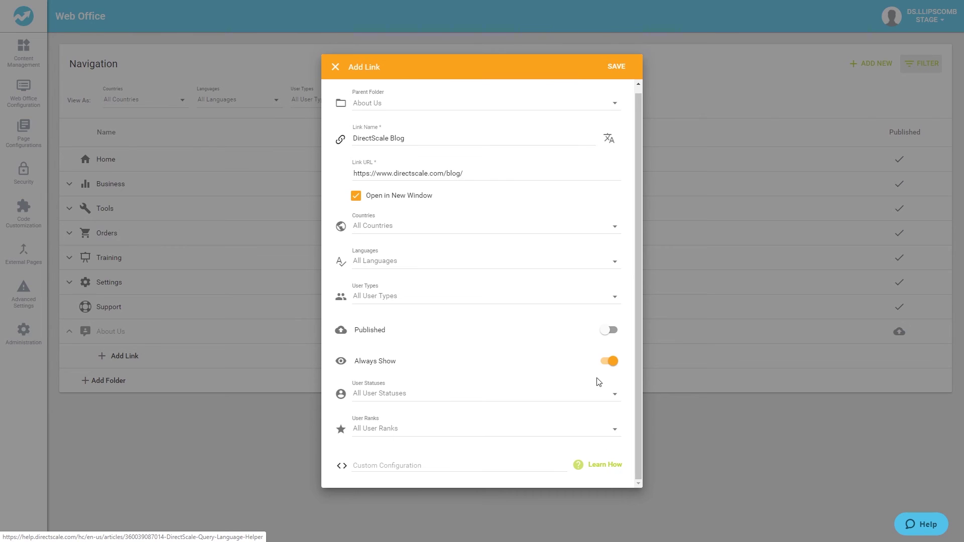
# Save the DirectScale Blog link with Published off, and publish it from the navigation list
pyautogui.click(604, 330)
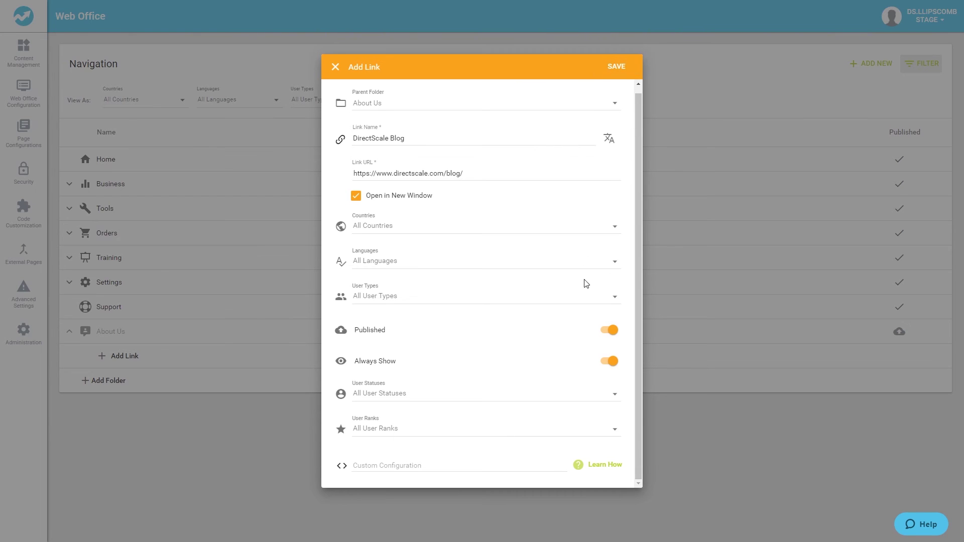
pyautogui.click(610, 331)
pyautogui.click(614, 68)
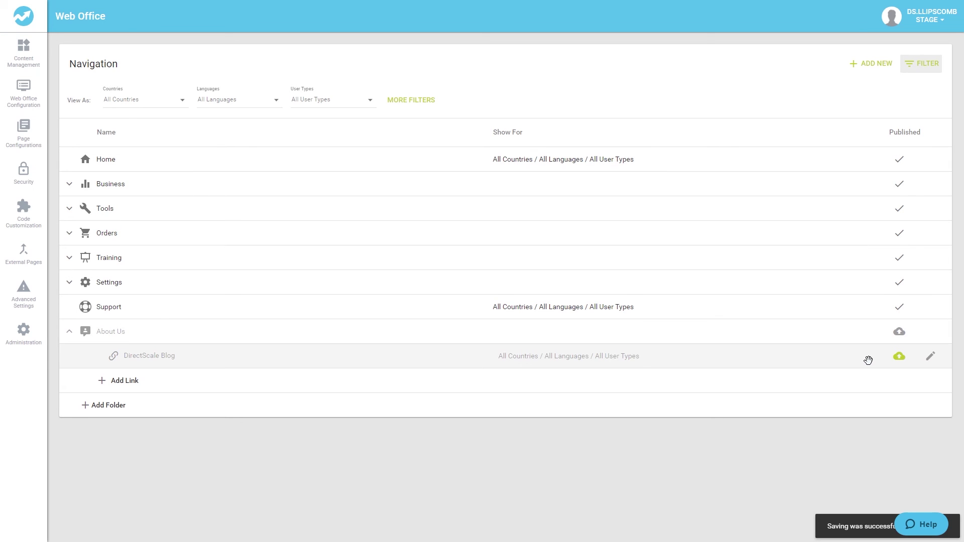
pyautogui.click(897, 359)
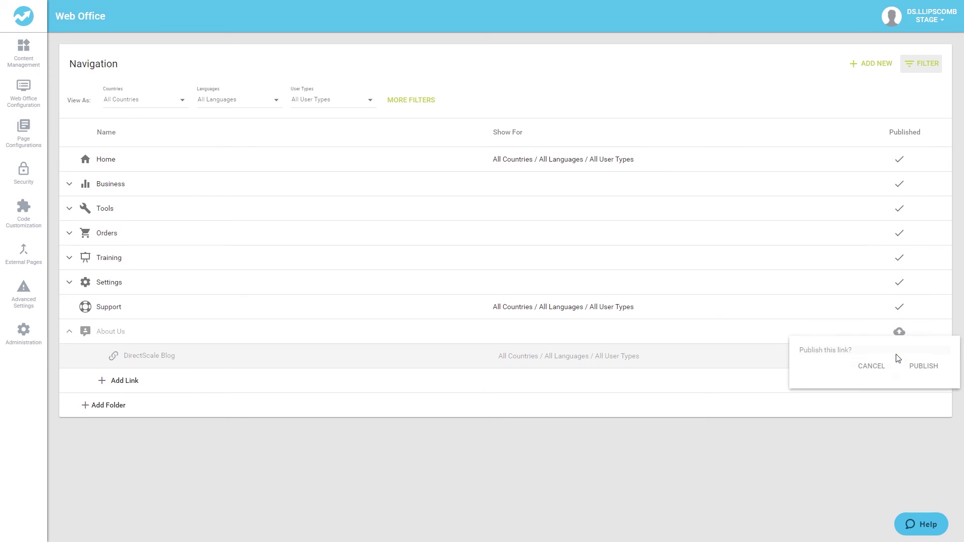
pyautogui.click(917, 366)
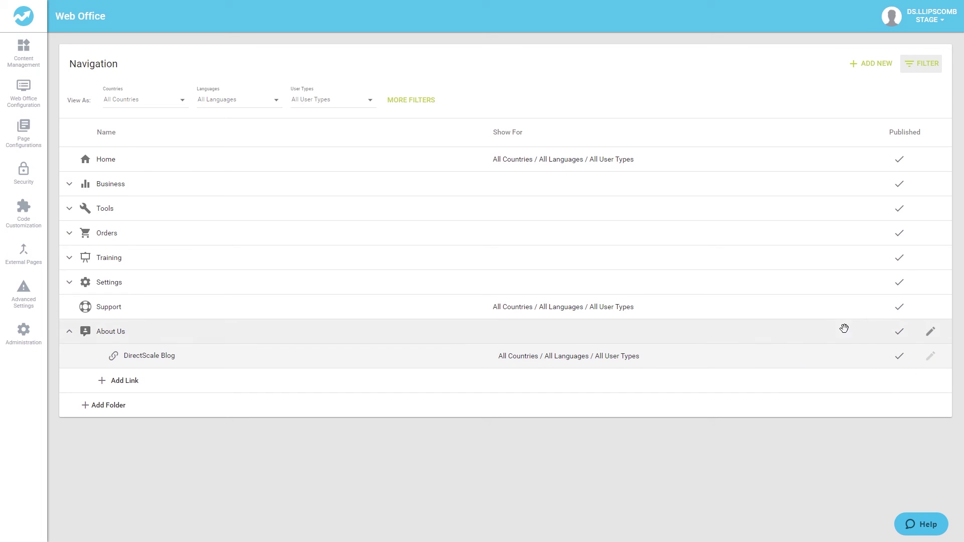
# Try to reorder the DirectScale Blog link and the About Us folder in the navigation list
pyautogui.moveTo(317, 356); pyautogui.dragTo(314, 314)
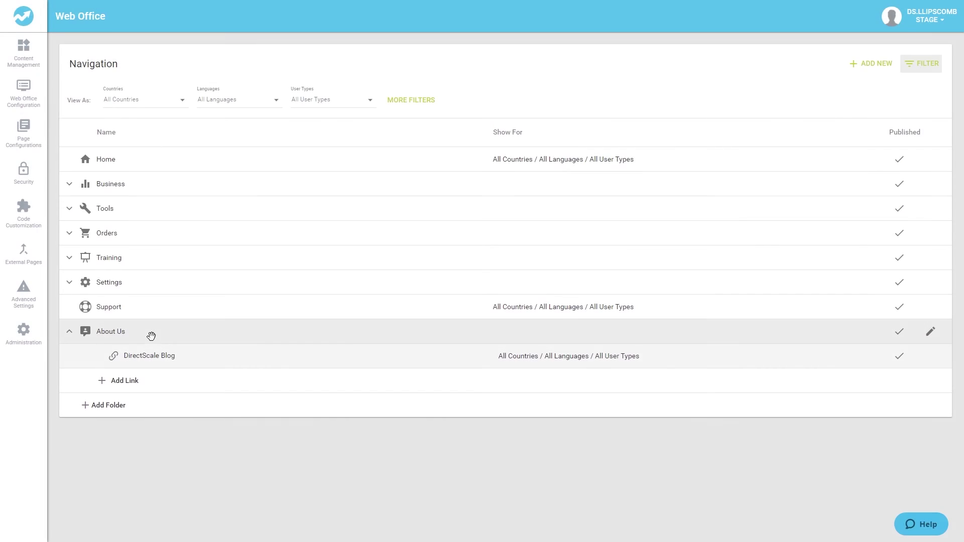
pyautogui.moveTo(151, 332); pyautogui.dragTo(162, 359)
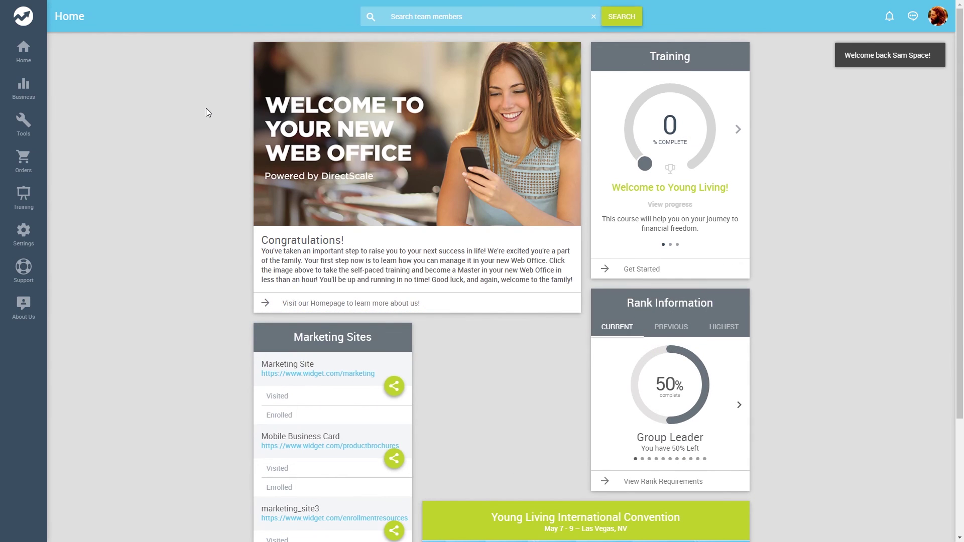
# In the live Web Office, expand the About Us menu and open the DirectScale Blog link to check it
pyautogui.click(23, 304)
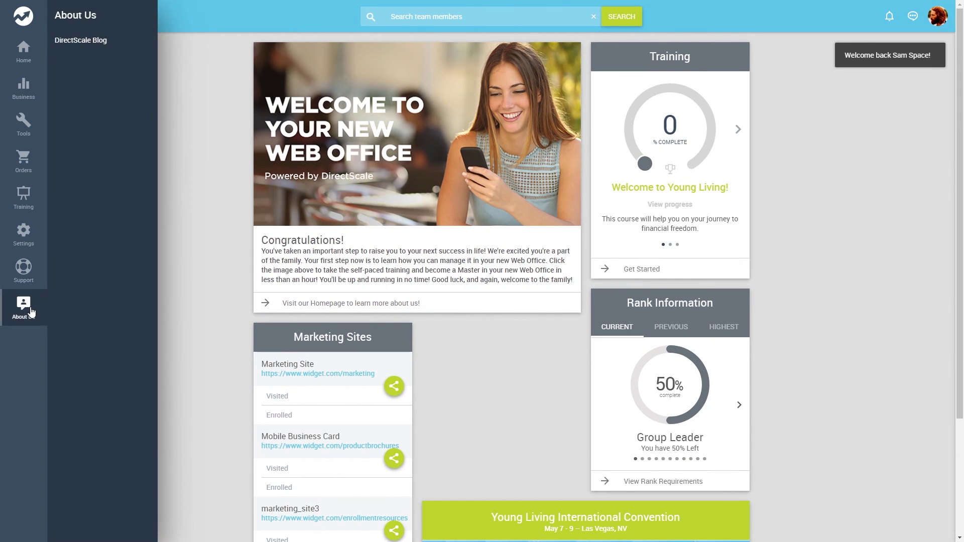
pyautogui.click(89, 48)
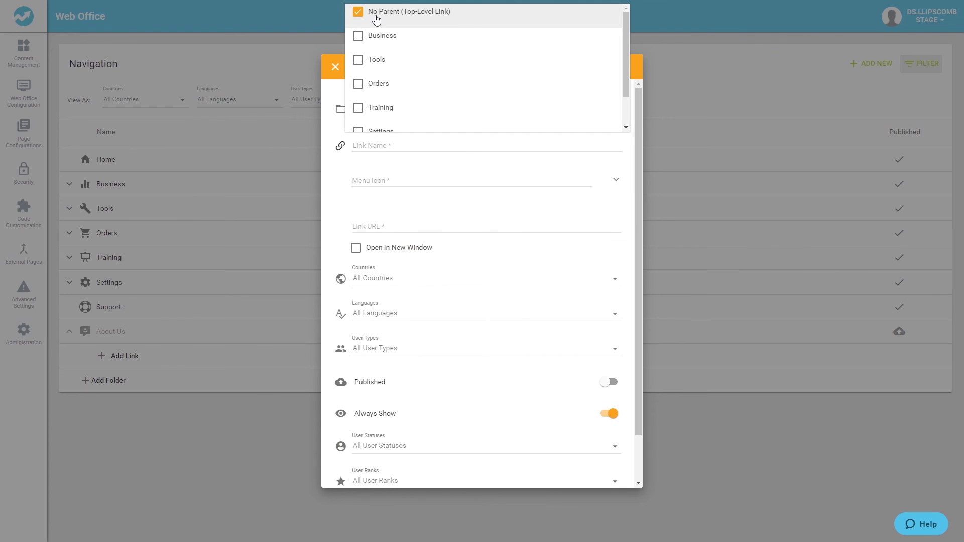
# In the new link form, choose About Us as the parent folder and name the link DirectScale Blog
pyautogui.scroll(-2, 376, 30)
pyautogui.click(371, 116)
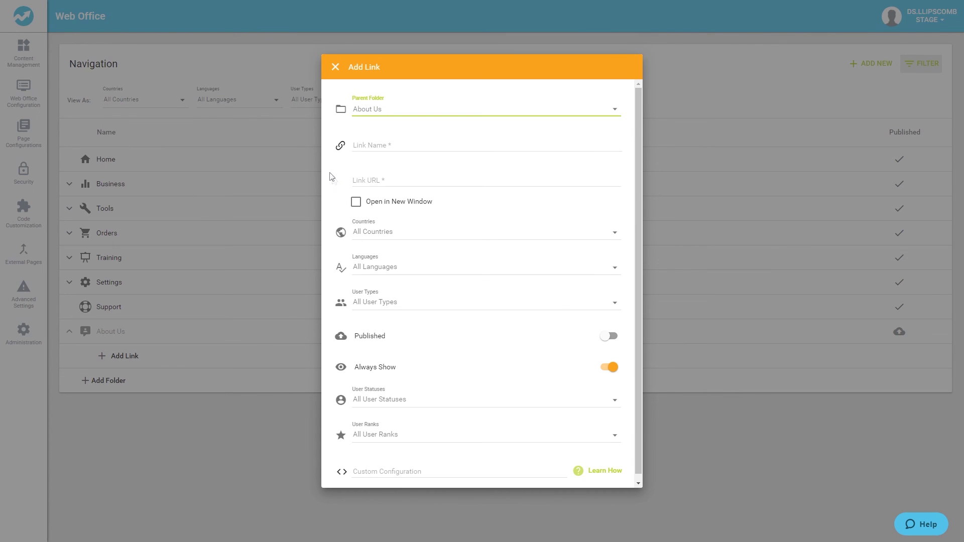
pyautogui.click(471, 143)
pyautogui.write('DirectScale Blog')
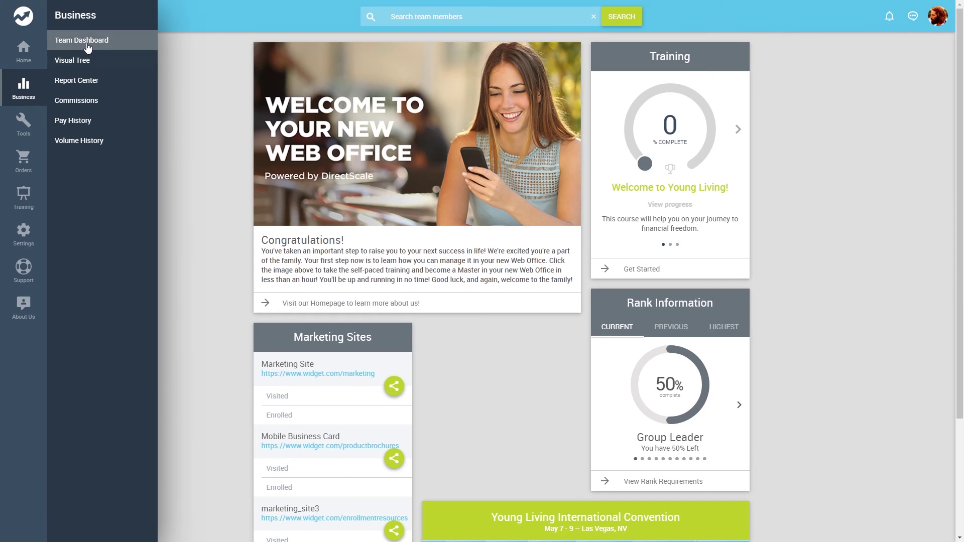
# In the live Web Office, view the Team Dashboard under Business and open Documents & Media under Tools
pyautogui.click(85, 40)
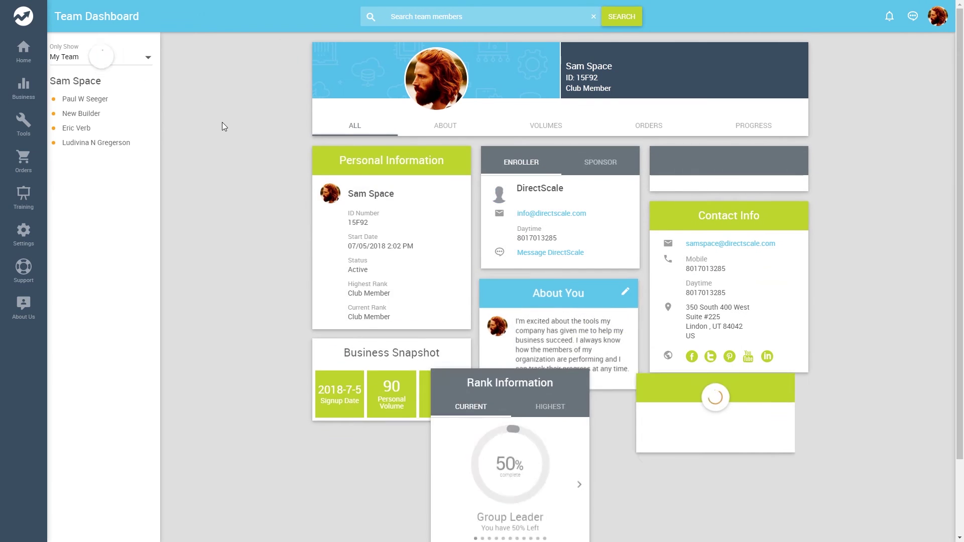
pyautogui.click(24, 123)
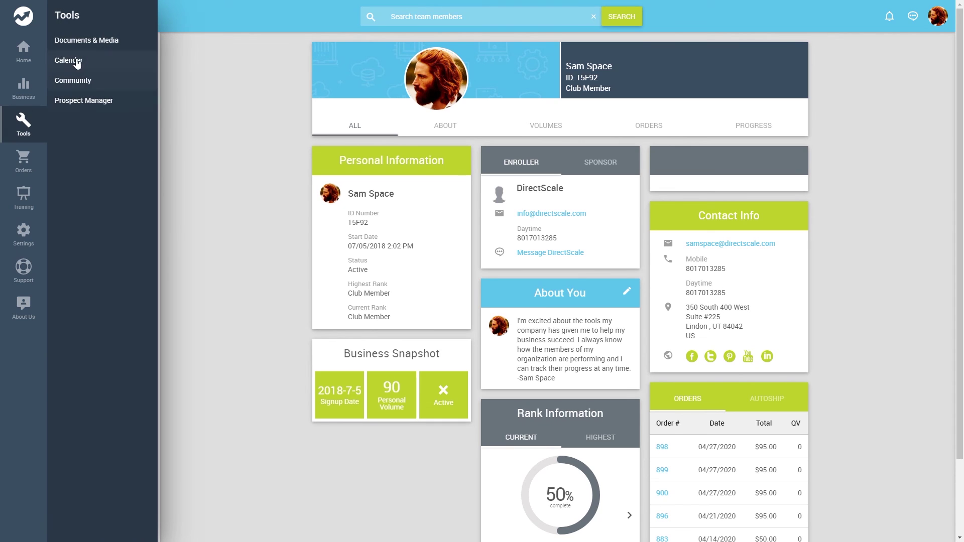
pyautogui.click(89, 45)
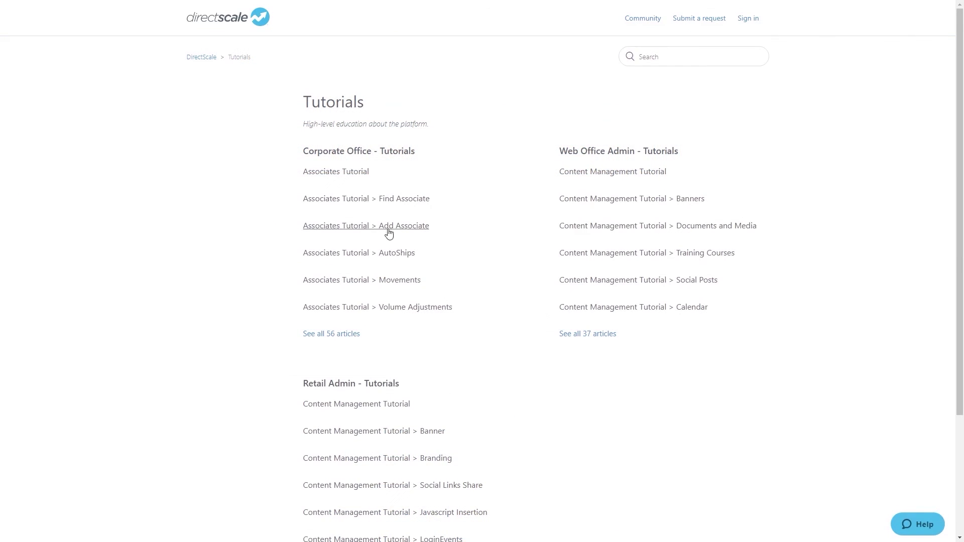
# Open the Associates Tutorial > Add Associate article in the DirectScale help center, and enter "How to add a new market?" in the Help search
pyautogui.click(386, 231)
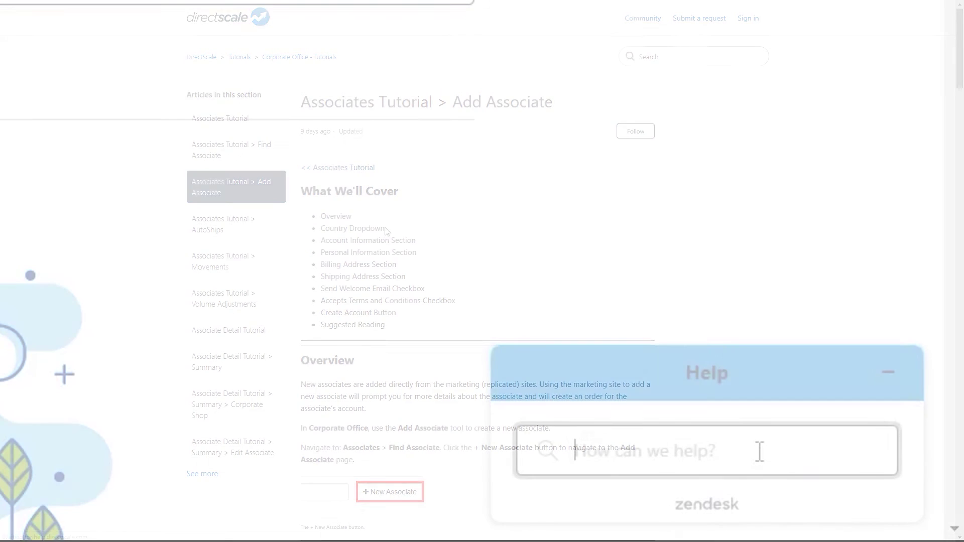
pyautogui.write('How to add a new market?')
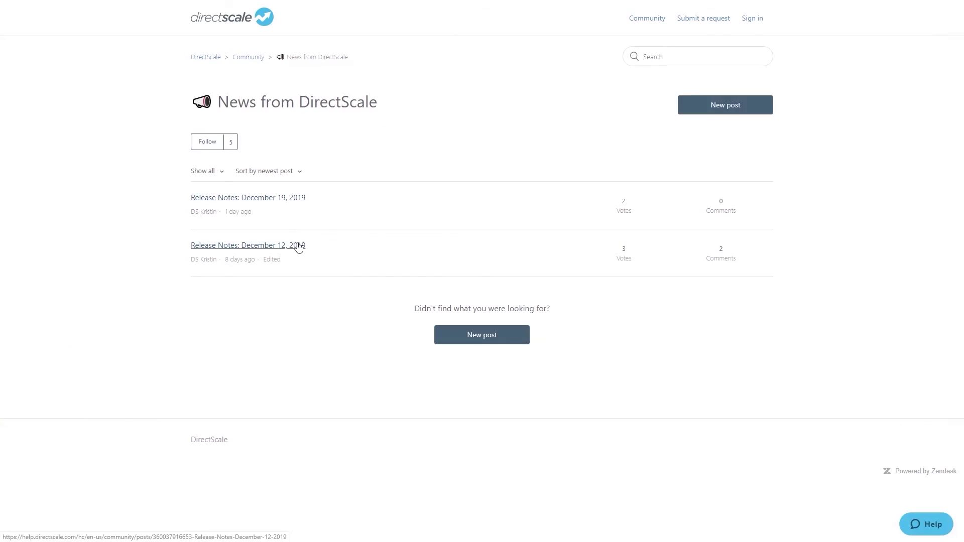
# Open the December 12, 2019 release notes in the DirectScale community news and read through them
pyautogui.click(357, 246)
pyautogui.scroll(-10, 572, 282)
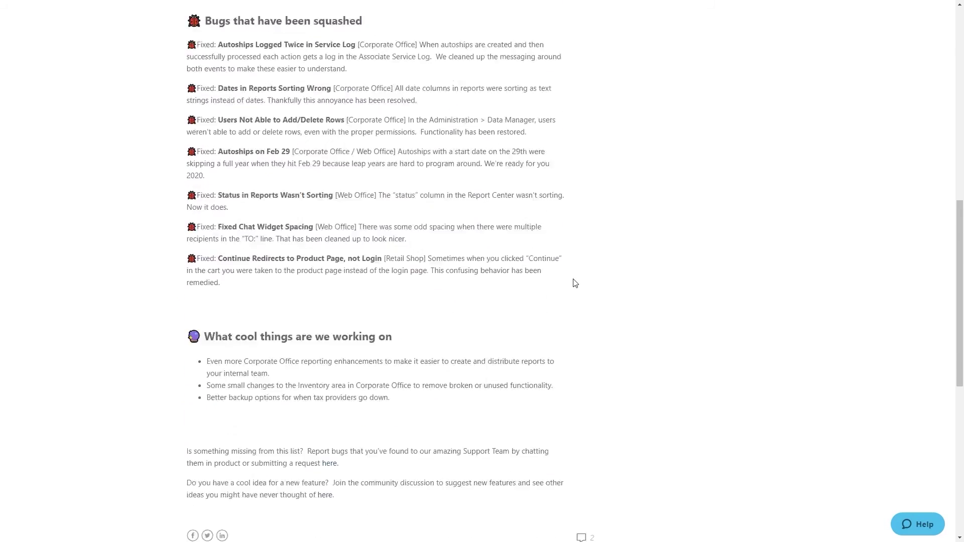
pyautogui.scroll(-7, 574, 283)
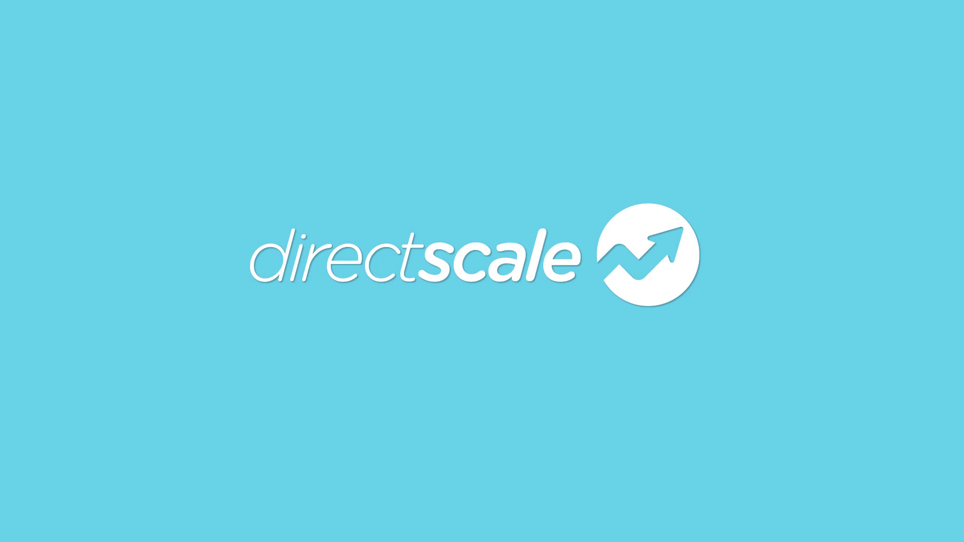